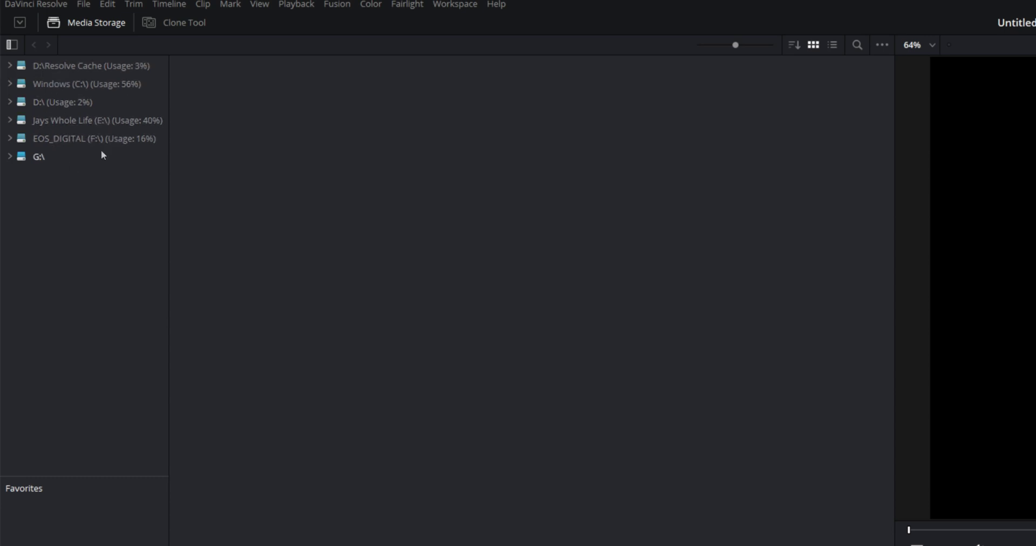
# - Expand E: > YouTube > Videos in Media Storage and open the 2021 Studio Tour folder
pyautogui.click(11, 120)
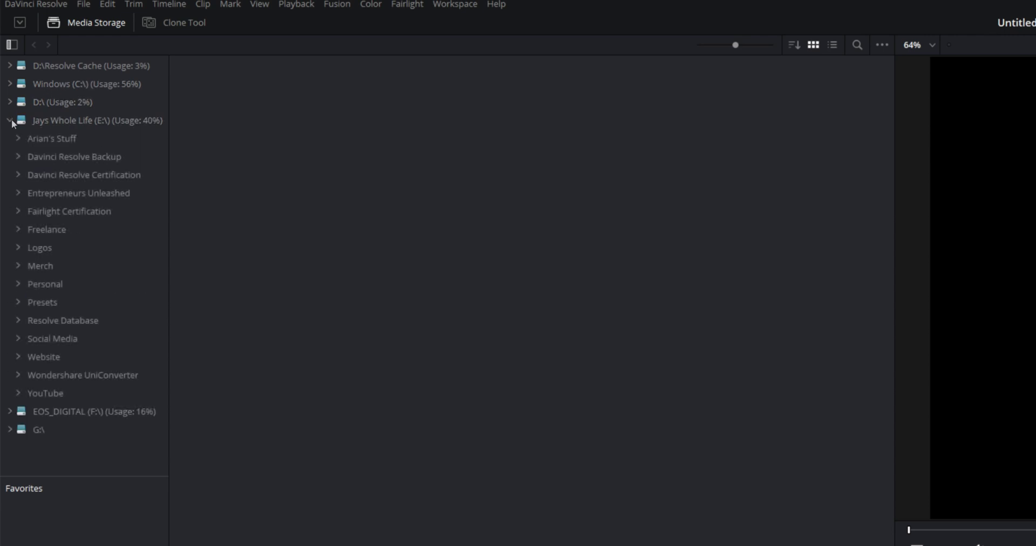
pyautogui.click(19, 394)
pyautogui.scroll(-2, 95, 401)
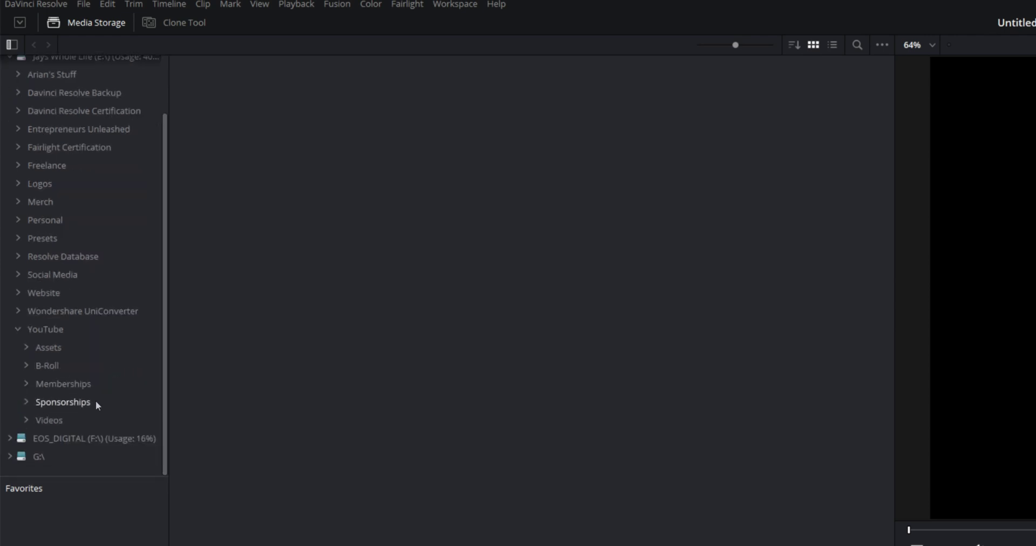
pyautogui.click(27, 420)
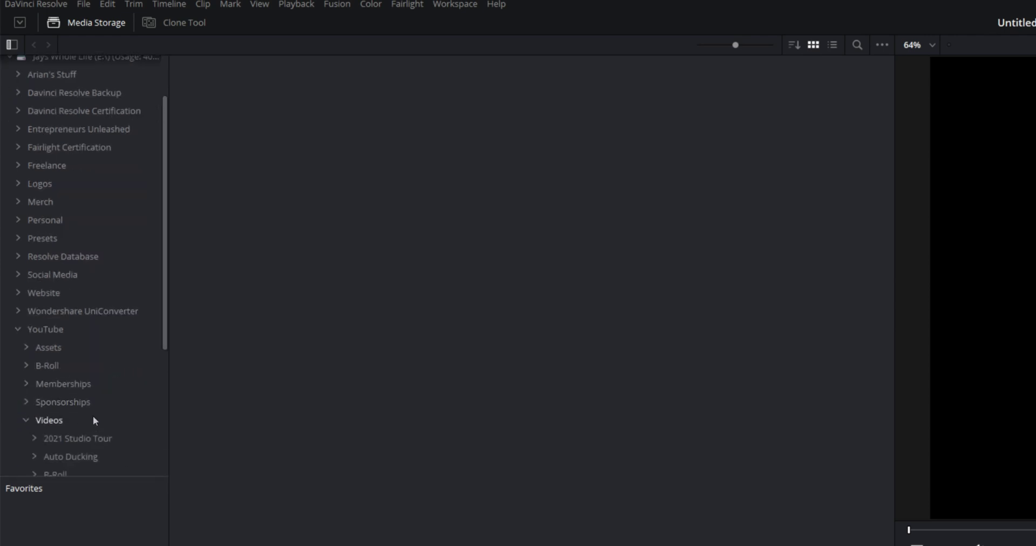
pyautogui.scroll(-1, 93, 421)
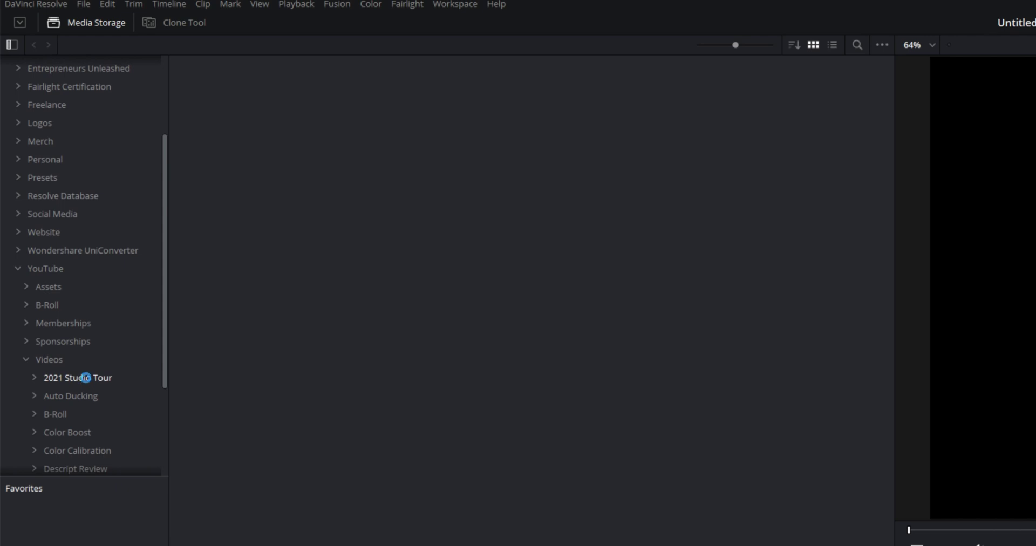
pyautogui.click(87, 378)
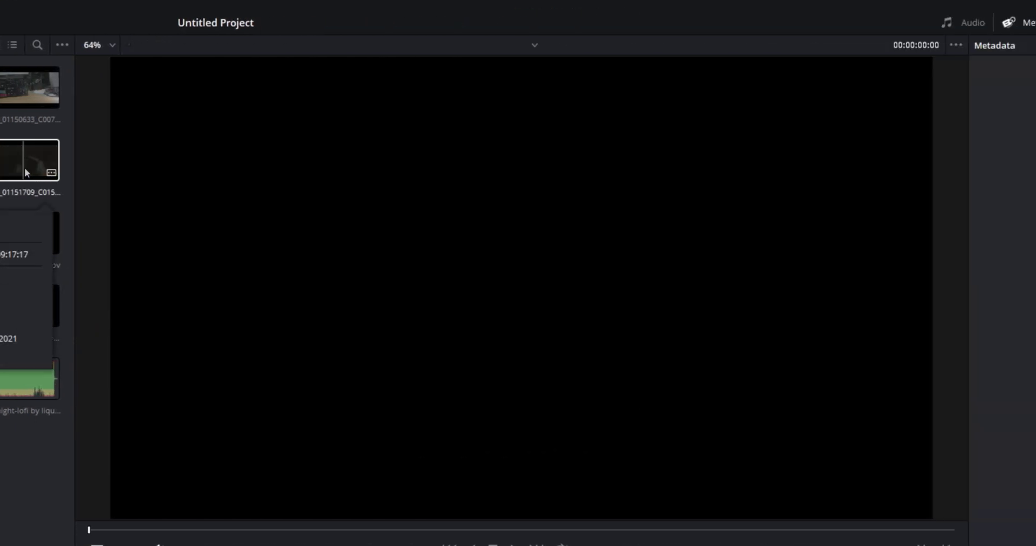
# - Load clip 1016_01151709_C015 into the viewer and show its Metadata and Inspector panels
pyautogui.click(24, 167)
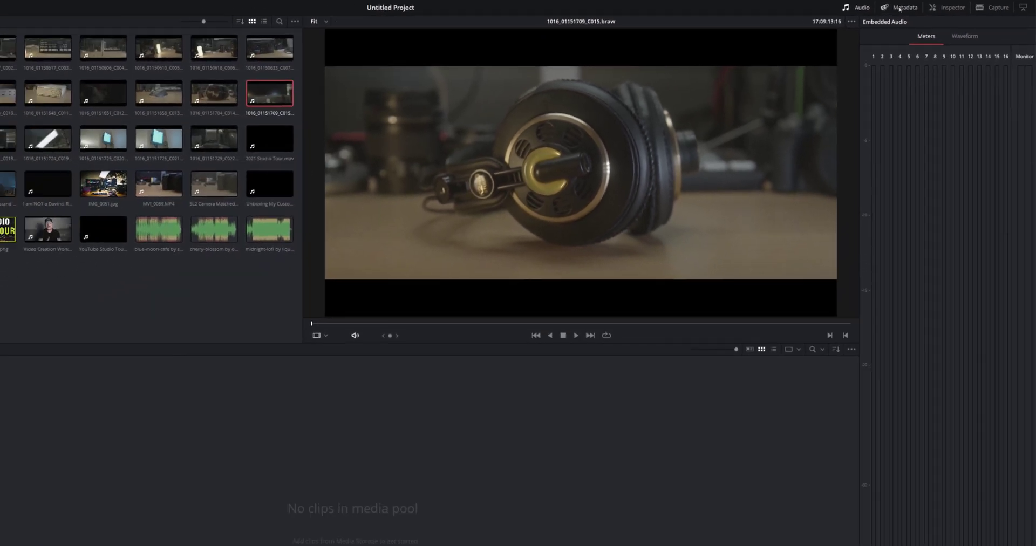
pyautogui.click(900, 9)
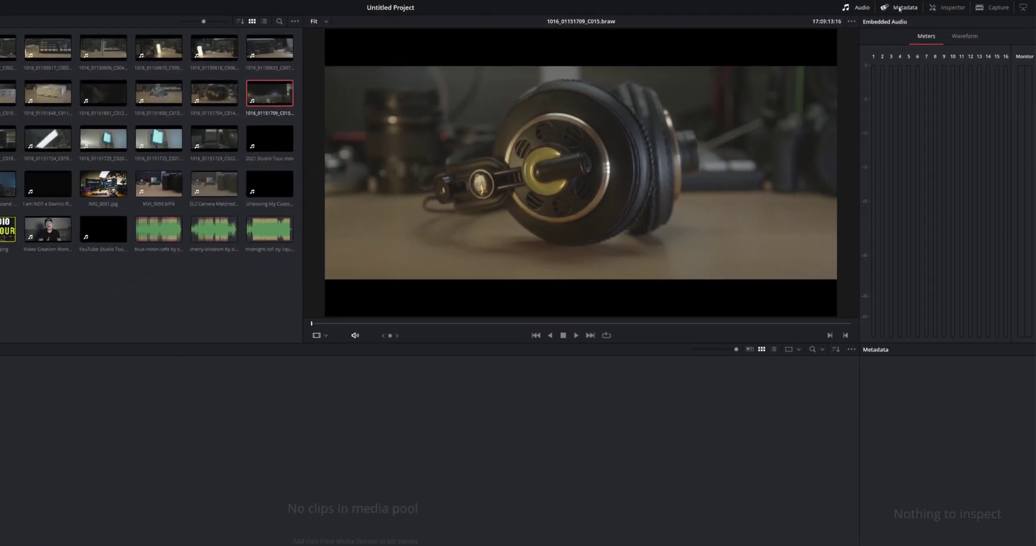
pyautogui.click(953, 8)
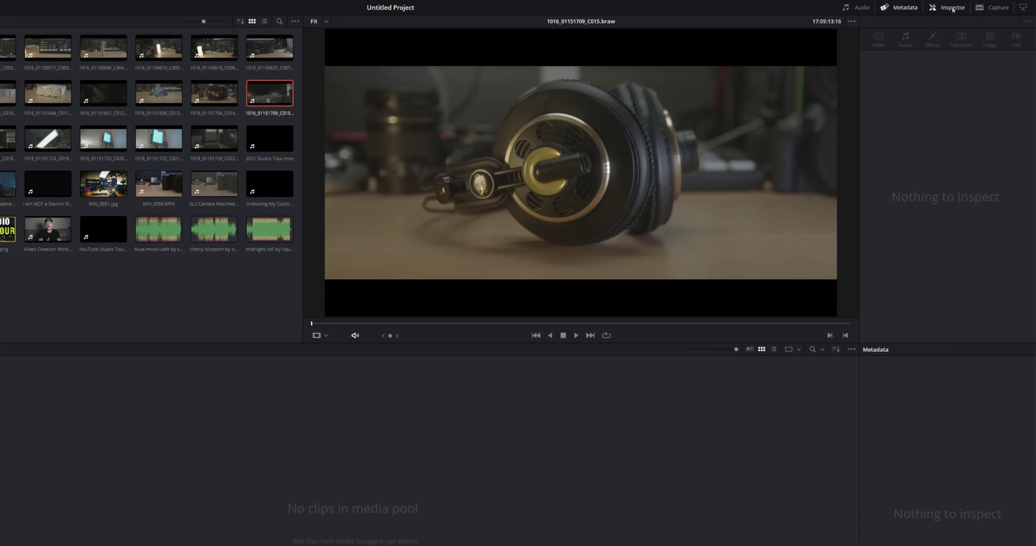
pyautogui.click(273, 99)
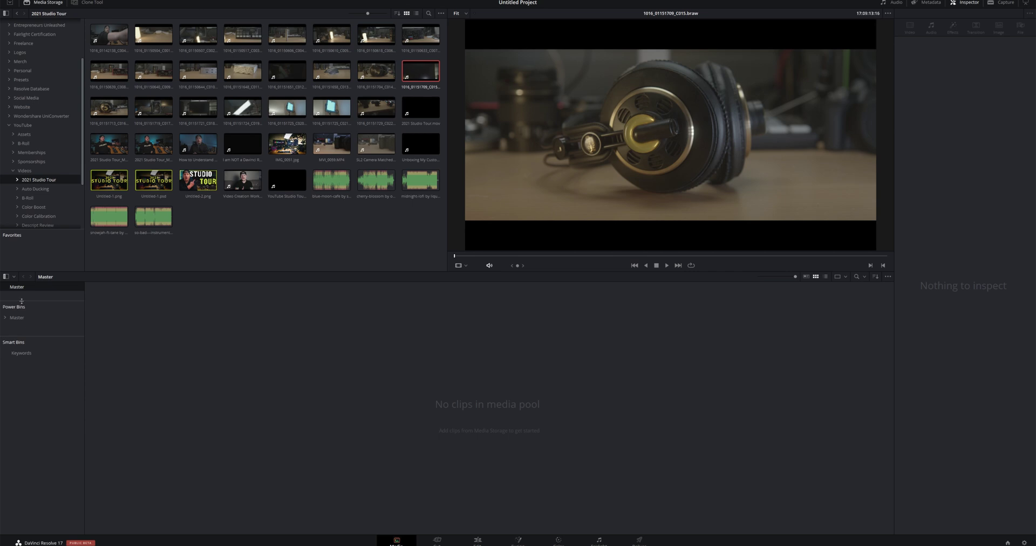
# - Drag the Master and Power Bins dividers down to enlarge both bin sections
pyautogui.moveTo(22, 300); pyautogui.dragTo(21, 363)
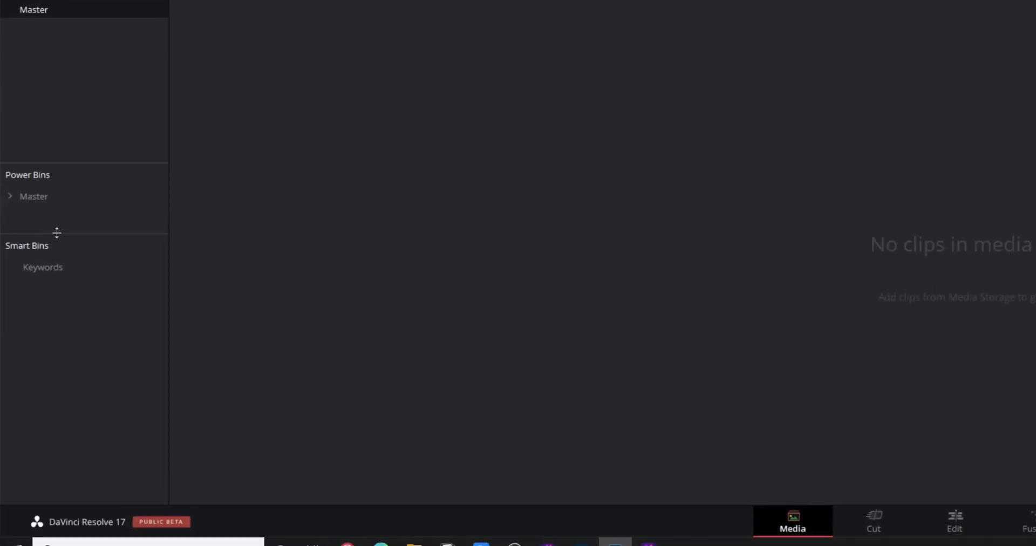
pyautogui.moveTo(56, 232); pyautogui.dragTo(67, 312)
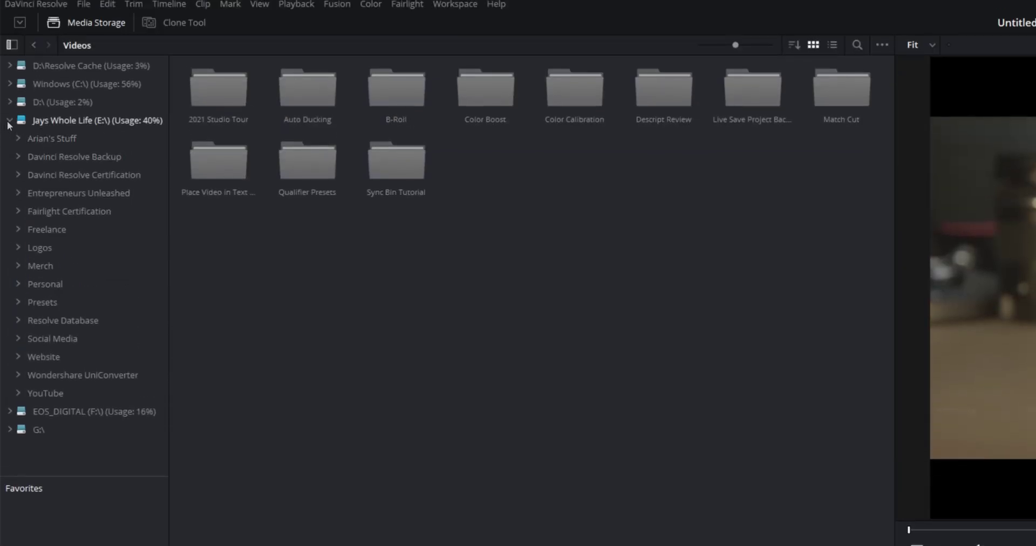
# - Collapse the E: drive, expand D:\ > In Progress, and open the Media Page Tutorial folder
pyautogui.click(8, 121)
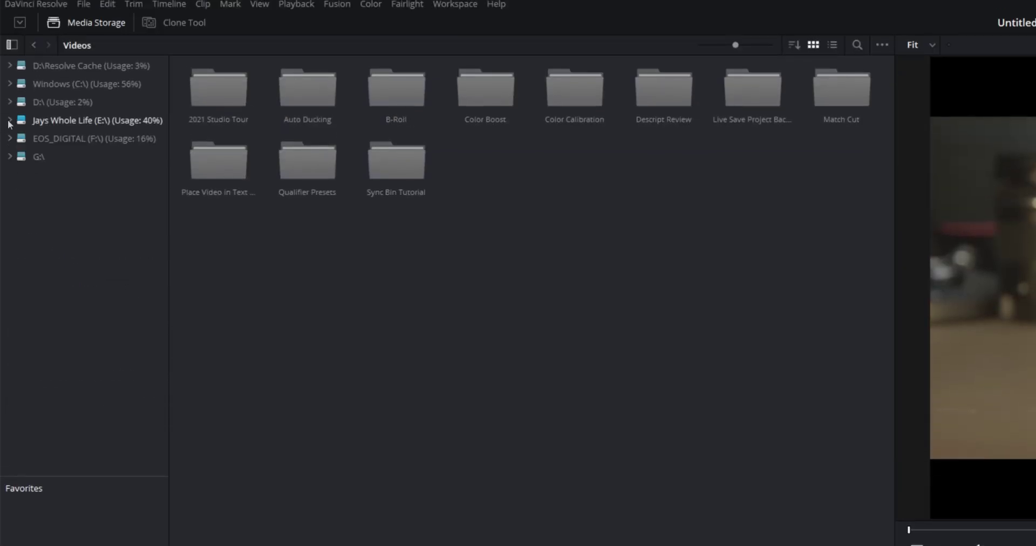
pyautogui.click(10, 102)
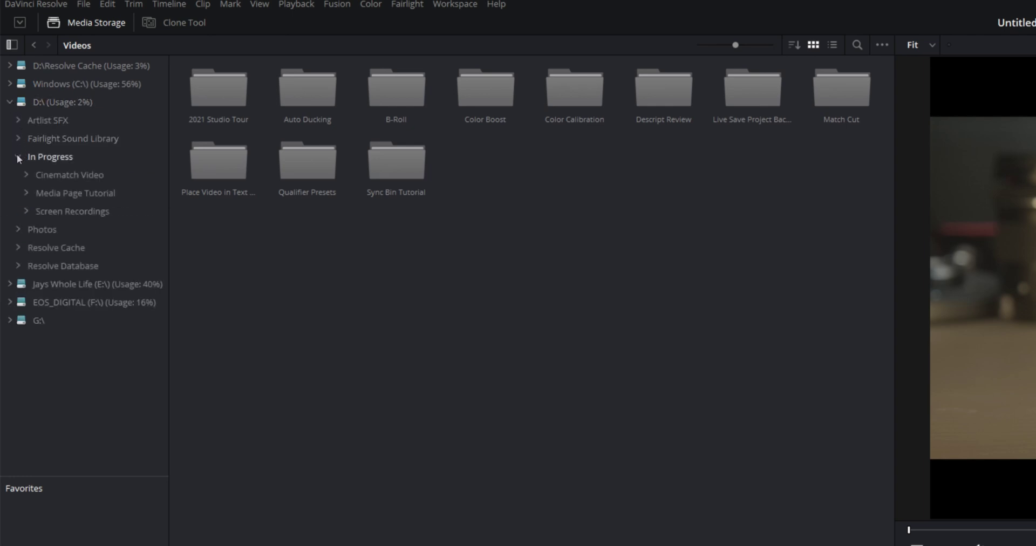
pyautogui.click(82, 195)
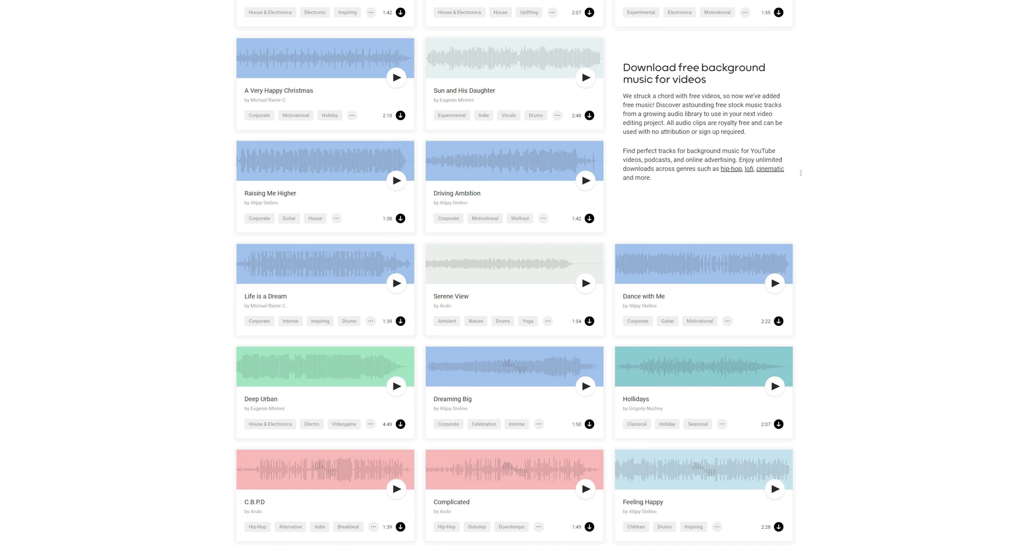
# - Scroll through Mixkit's free stock video, music and sound-effects pages down to the pottery class results
pyautogui.scroll(-10, 829, 171)
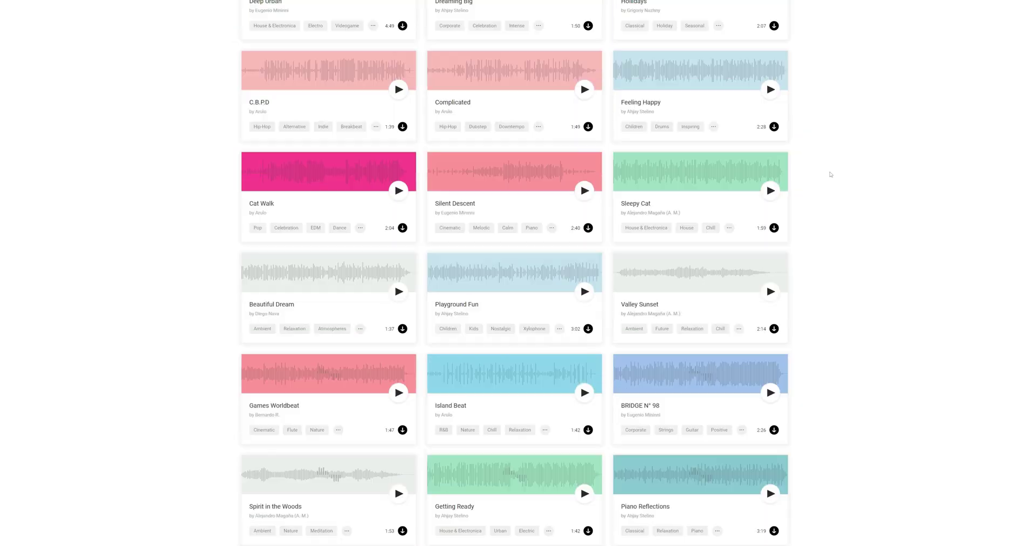
pyautogui.scroll(-5, 826, 175)
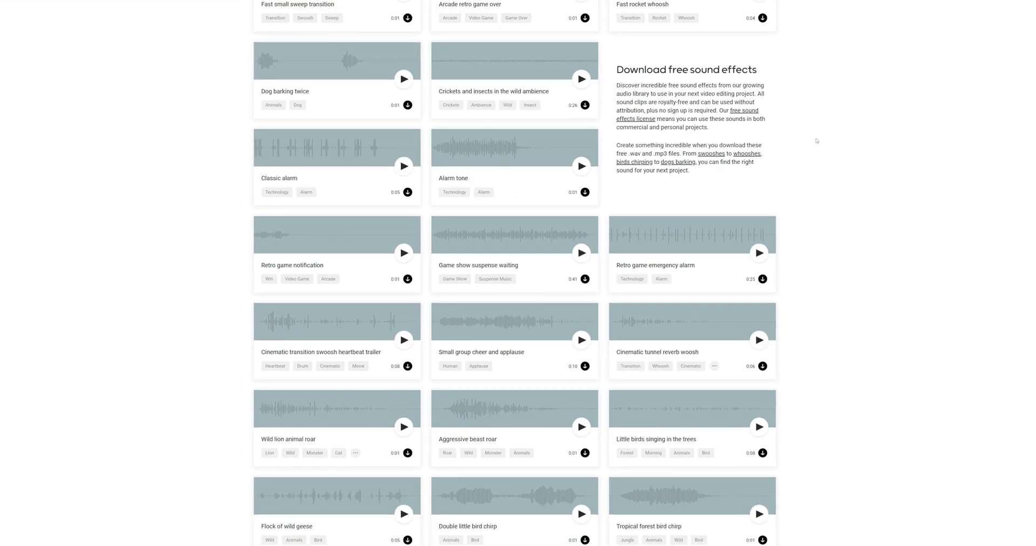
pyautogui.scroll(-10, 816, 141)
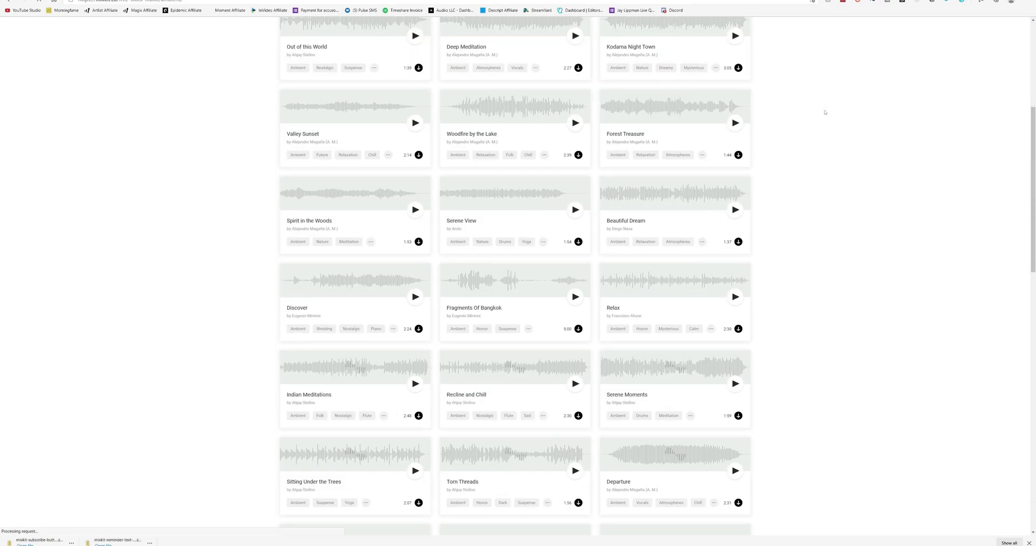
pyautogui.scroll(-5, 825, 112)
pyautogui.scroll(-5, 825, 112)
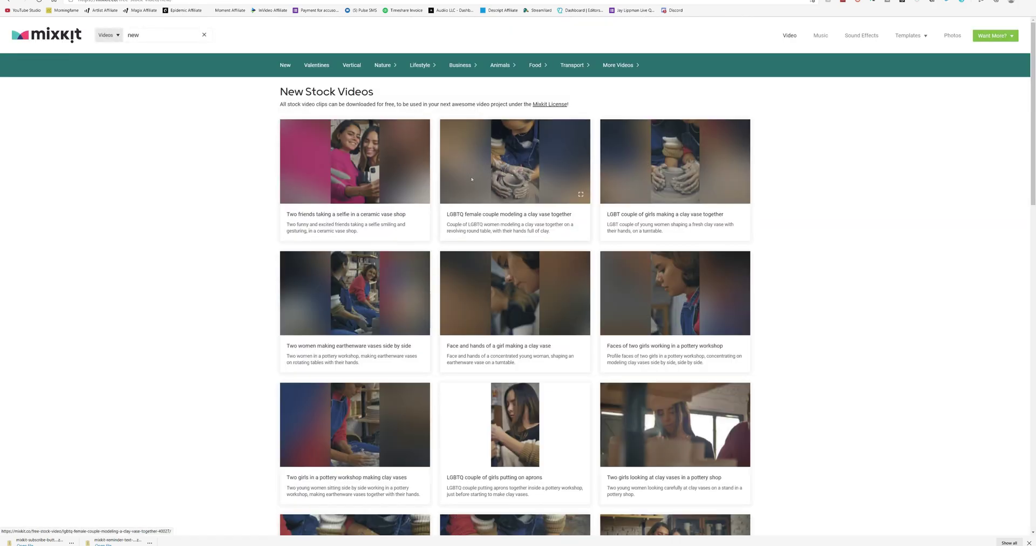
pyautogui.scroll(-3, 477, 183)
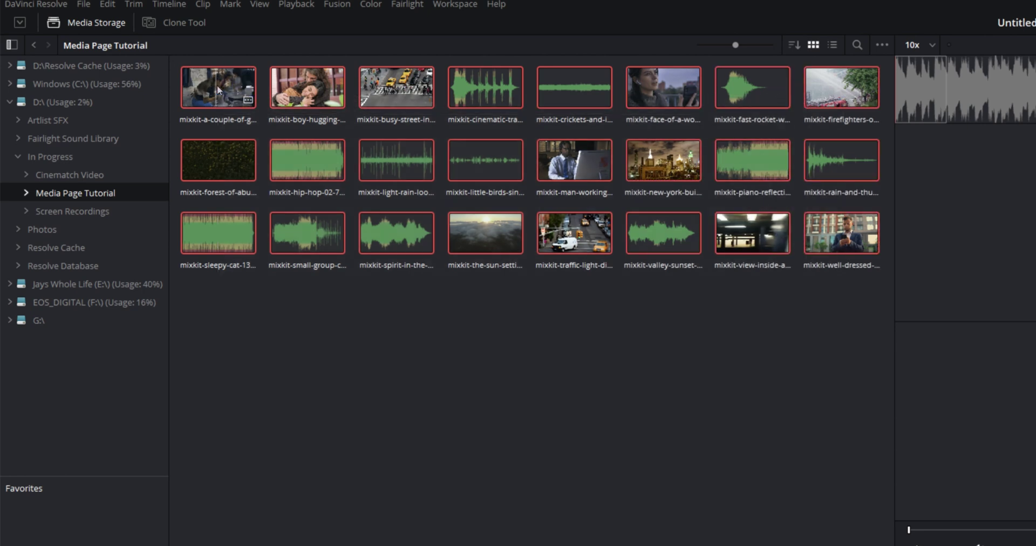
# - Drag all 24 Mixkit clips into the Master bin, choosing Don't Change for the frame rate
pyautogui.moveTo(217, 85); pyautogui.dragTo(392, 545)
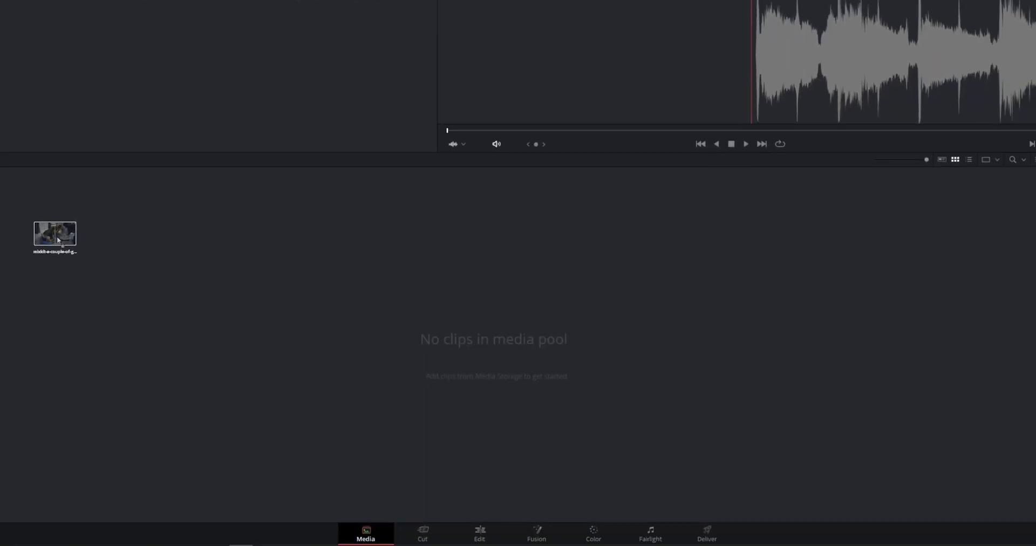
pyautogui.moveTo(57, 243); pyautogui.dragTo(57, 241)
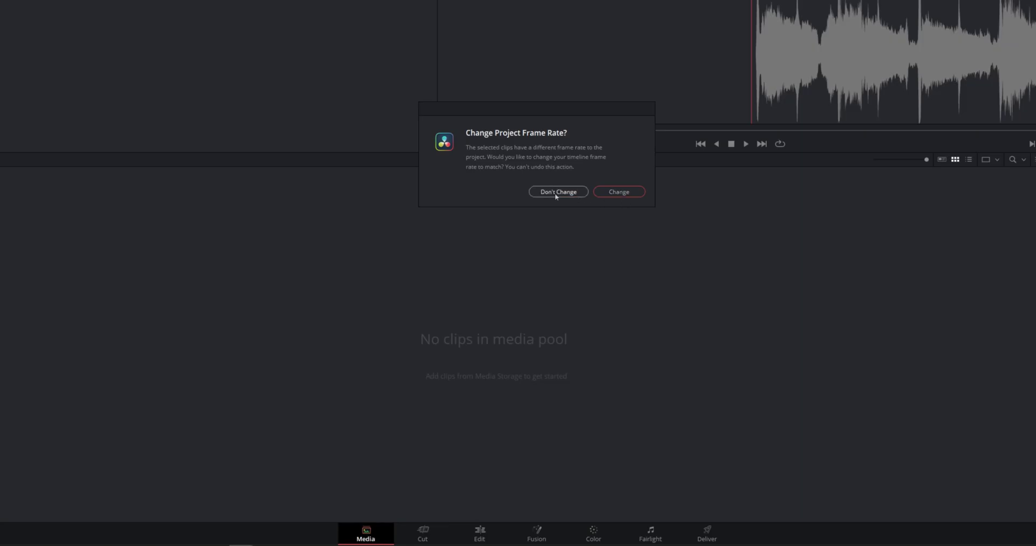
pyautogui.click(556, 194)
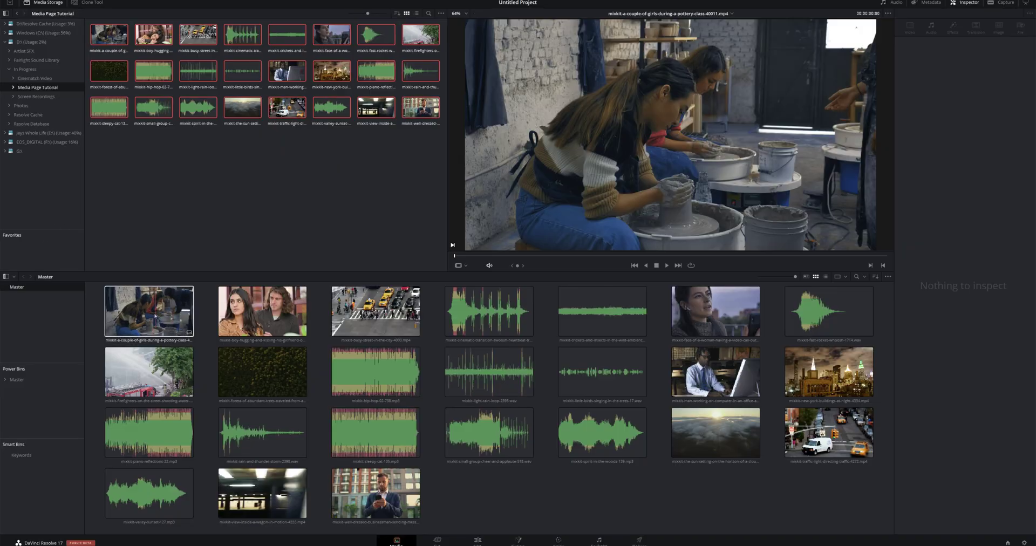
# - Select the pottery clip, swap the Inspector for Metadata, and show its Clip Details group
pyautogui.click(155, 319)
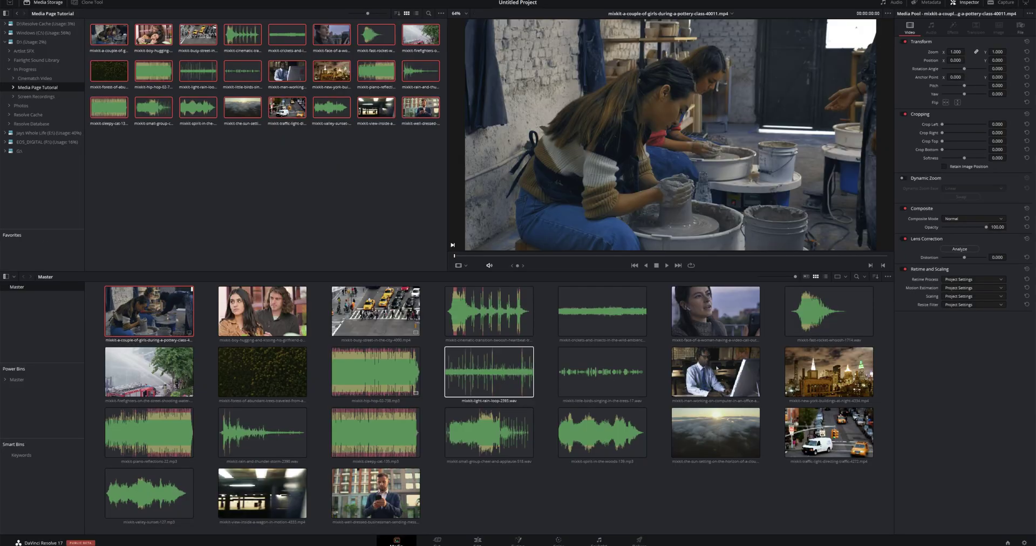
pyautogui.click(957, 3)
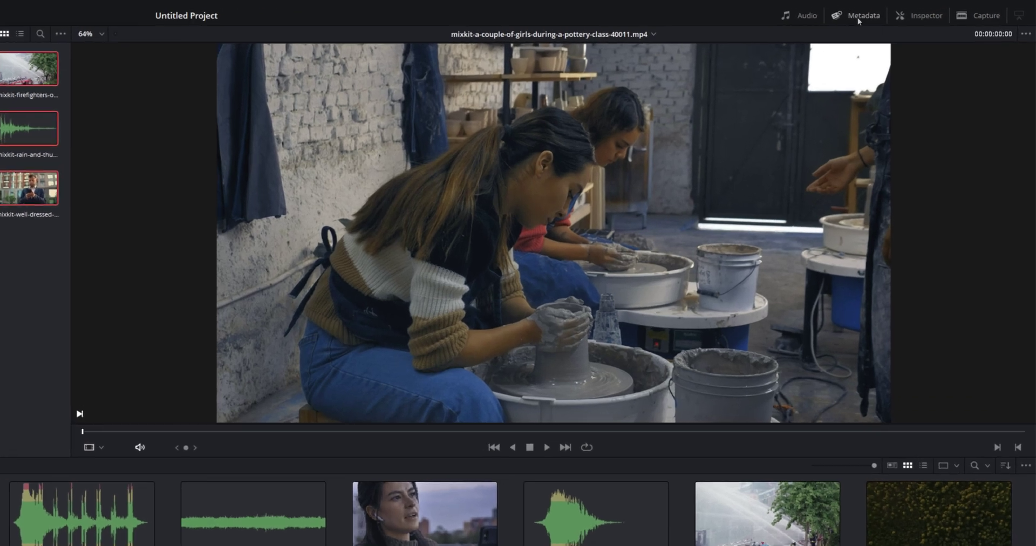
pyautogui.click(917, 7)
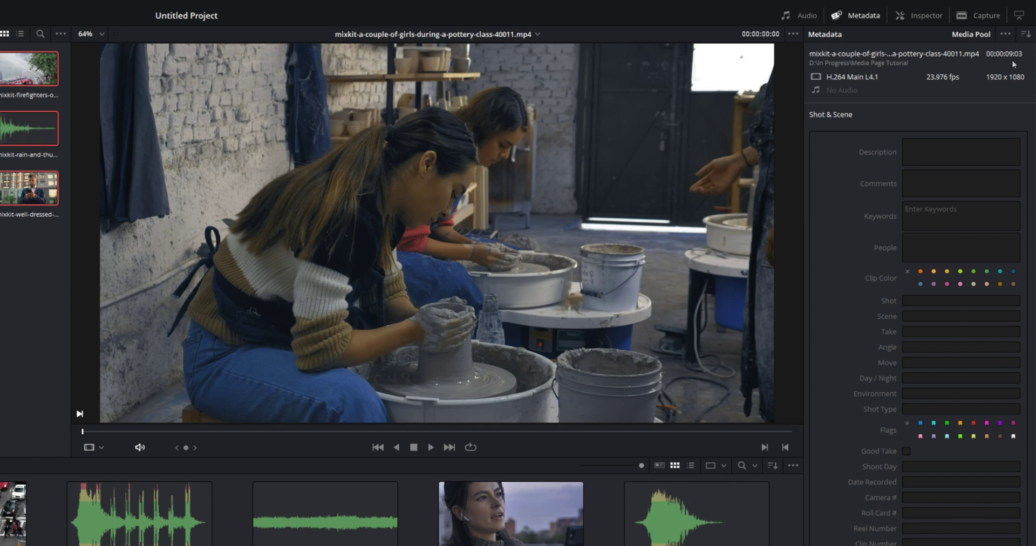
pyautogui.click(1026, 35)
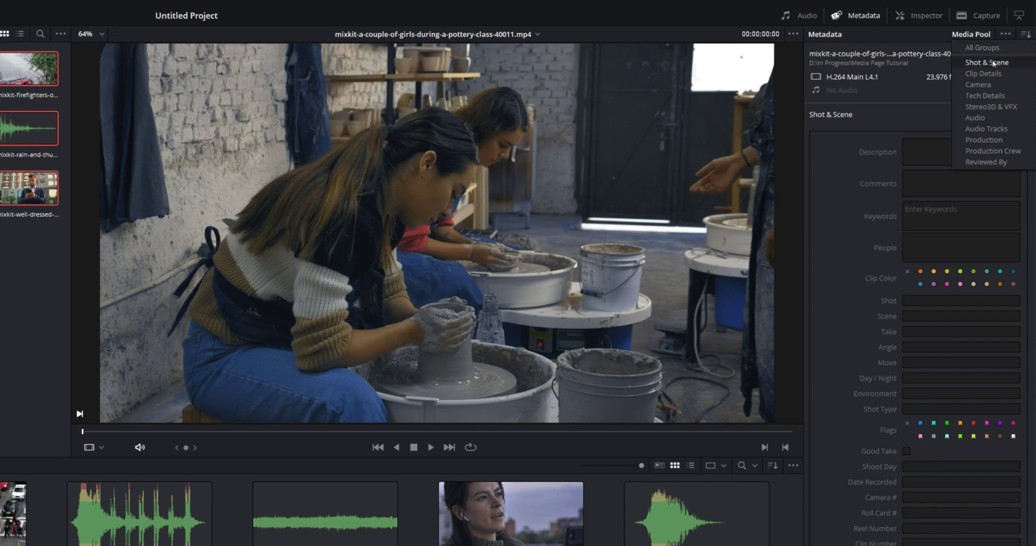
pyautogui.click(979, 74)
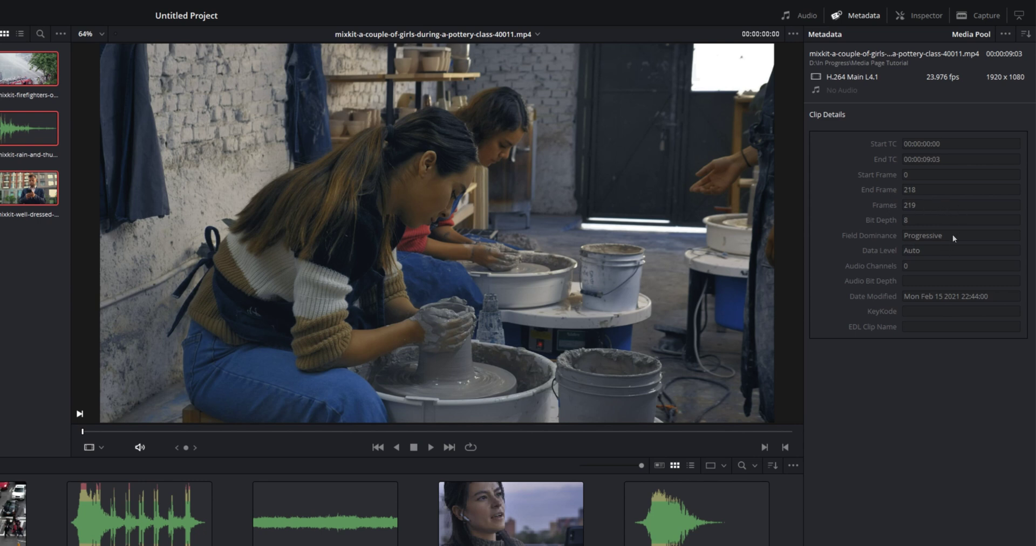
# - Switch the pottery clip's metadata view to the Camera group
pyautogui.click(1025, 34)
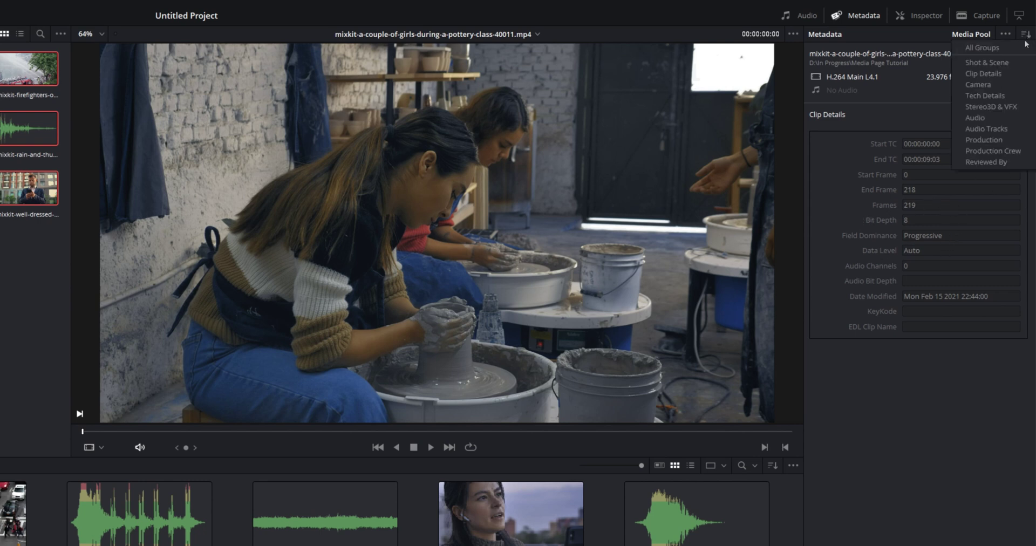
pyautogui.click(991, 86)
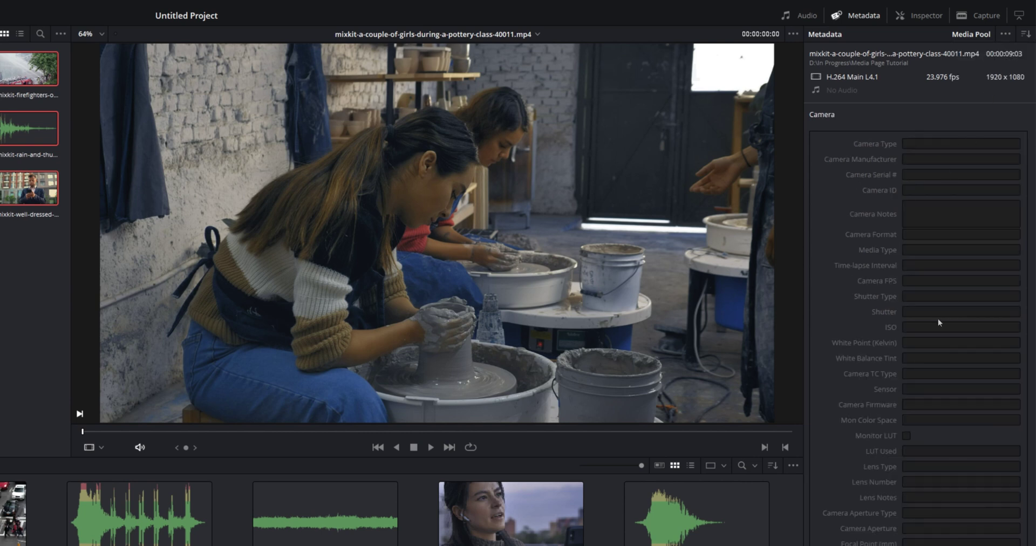
pyautogui.click(1025, 34)
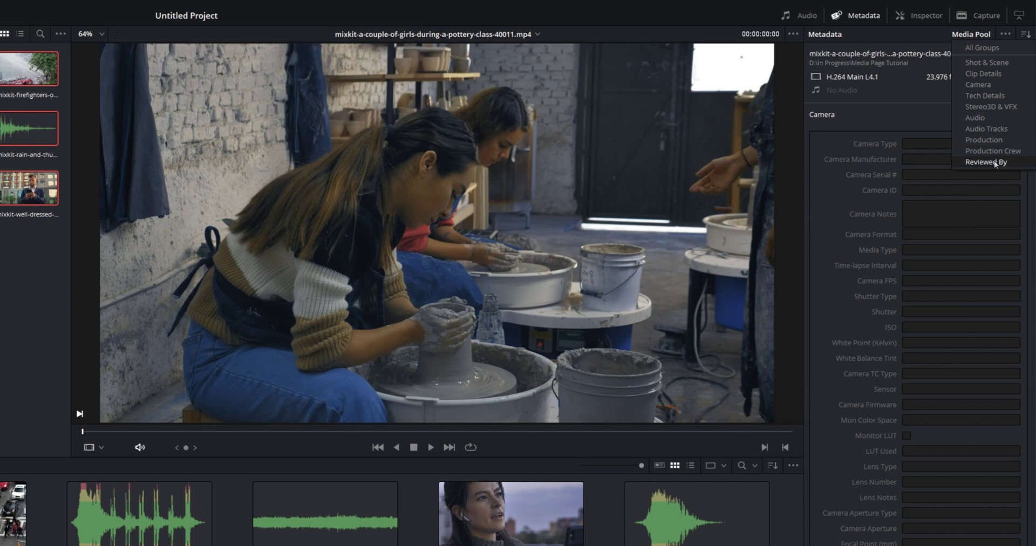
# - In the Shot & Scene group, set the description to '2 Girls in a Pottery Class'
pyautogui.click(989, 64)
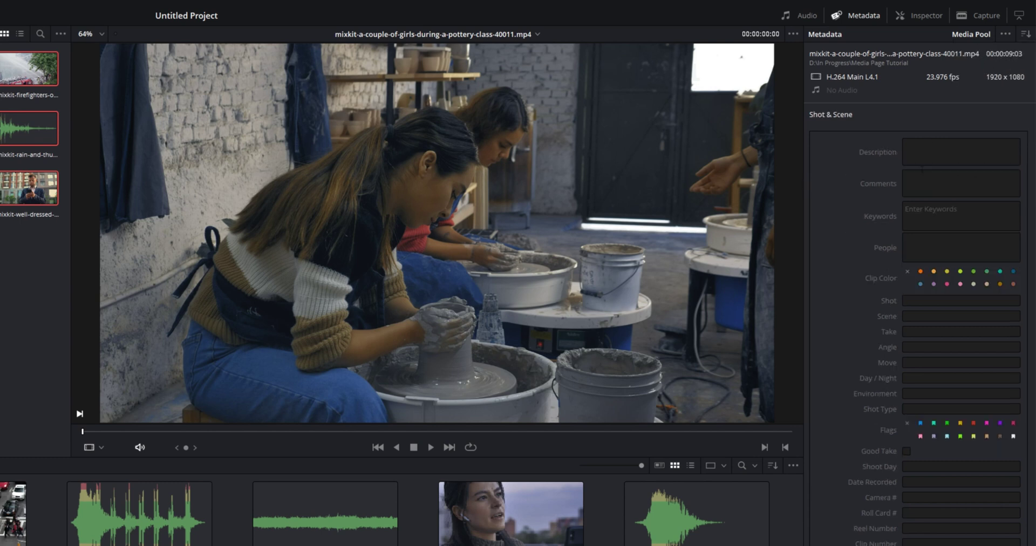
pyautogui.click(928, 150)
pyautogui.write('2 Girls in a Po')
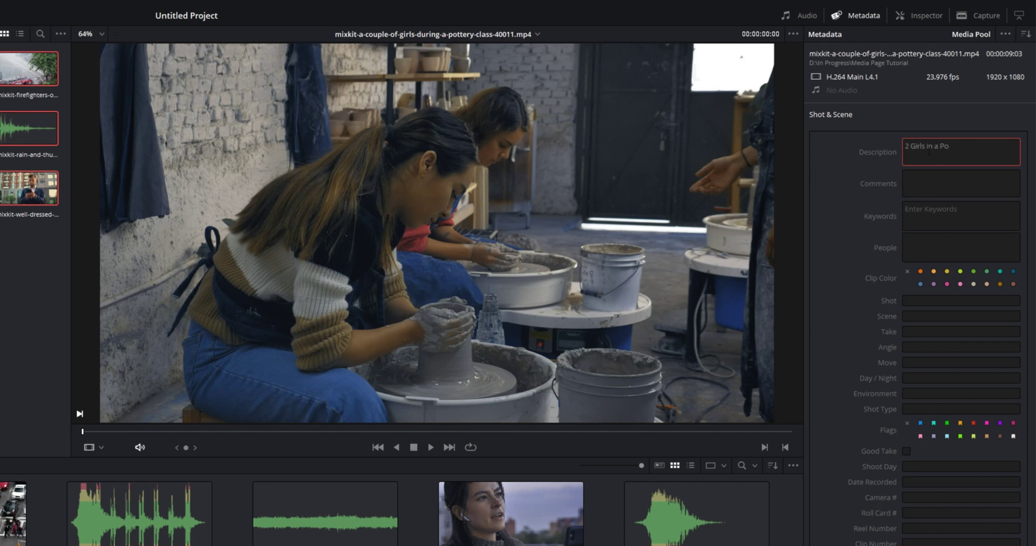
pyautogui.write('ttery Class')
# - Add each girl's first name as a separate keyword tag
pyautogui.click(932, 215)
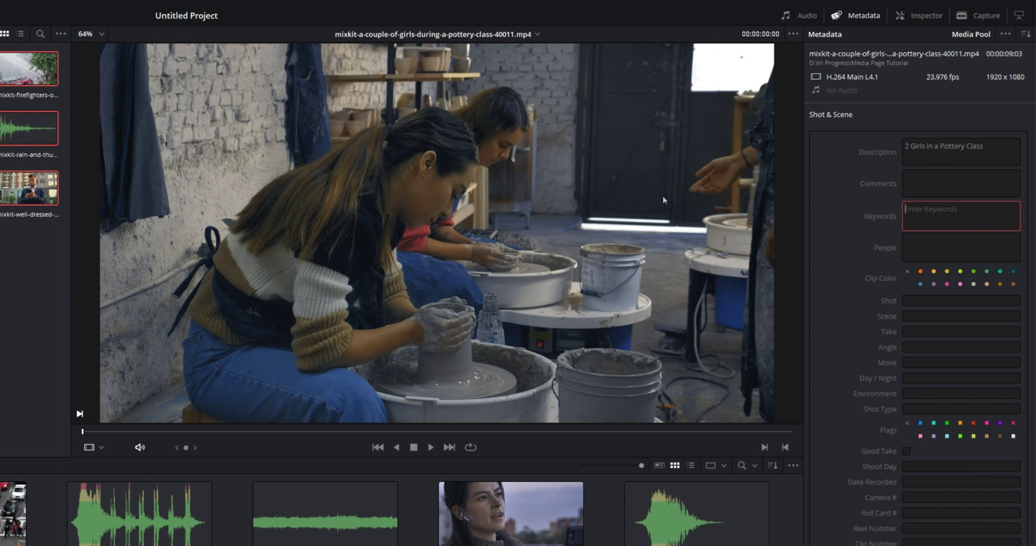
pyautogui.write('Me')
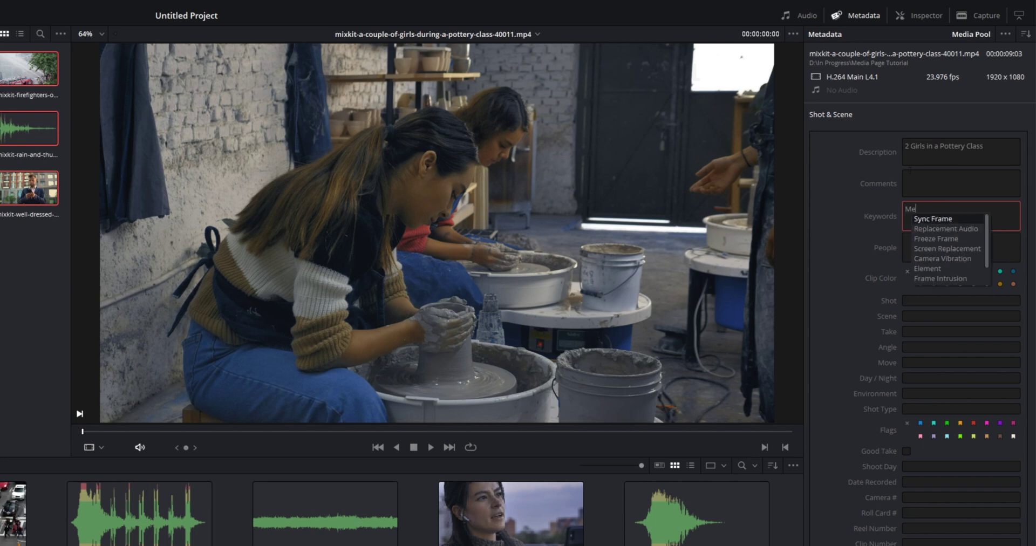
pyautogui.write('lissa')
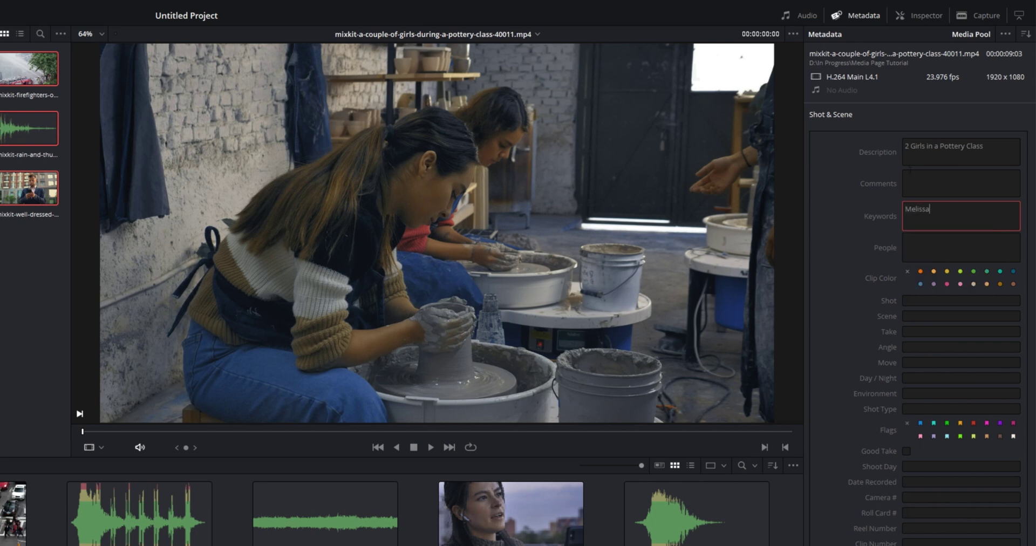
pyautogui.press('Return')
pyautogui.write('Rac')
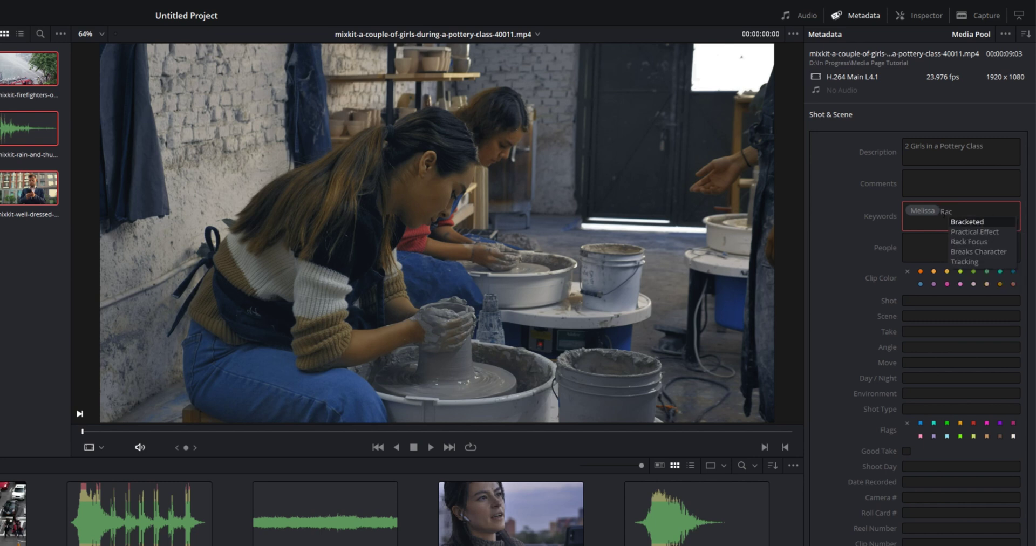
pyautogui.write('hel')
pyautogui.press('Return')
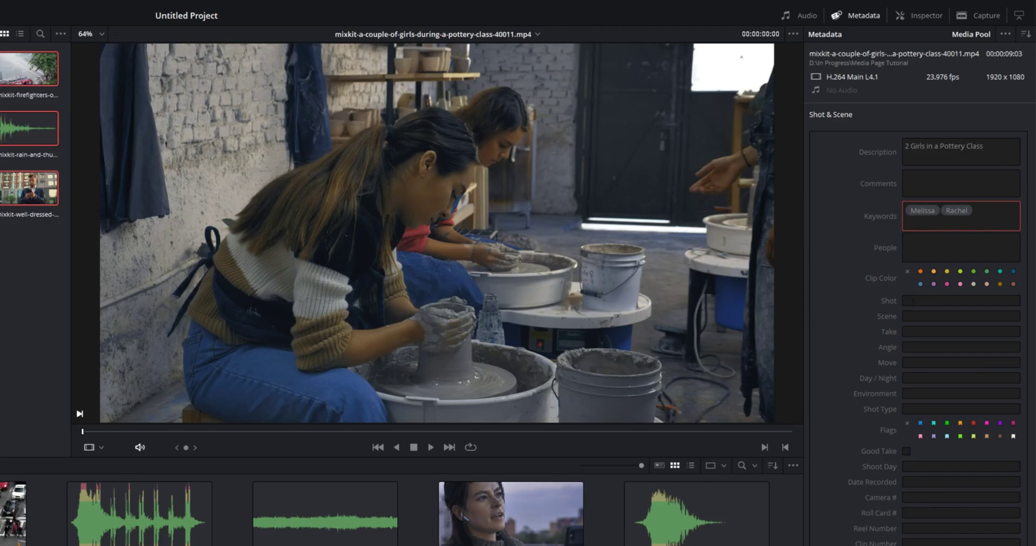
# - Set Shot to 'long', Scene to 1 and Take to 3
pyautogui.click(914, 301)
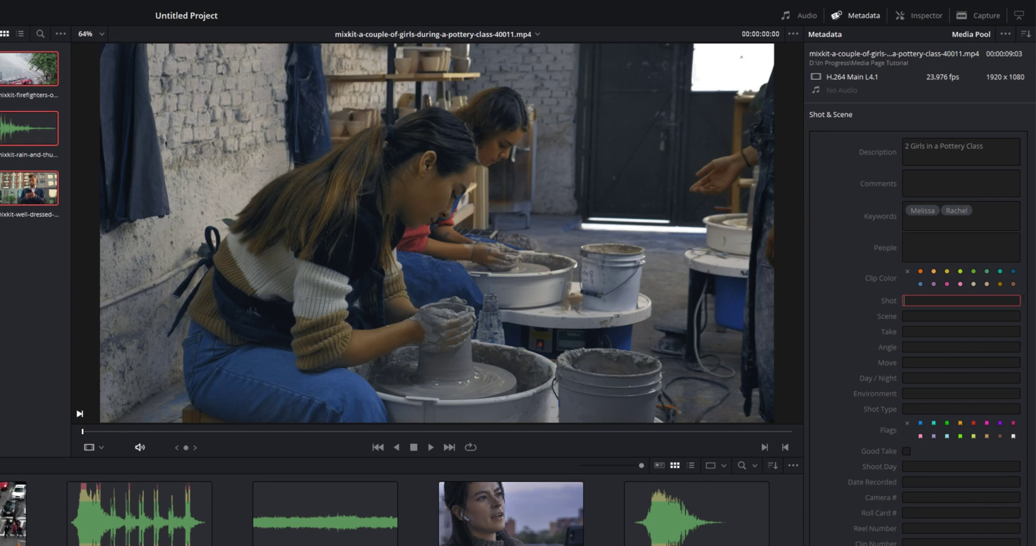
pyautogui.write('long')
pyautogui.click(961, 316)
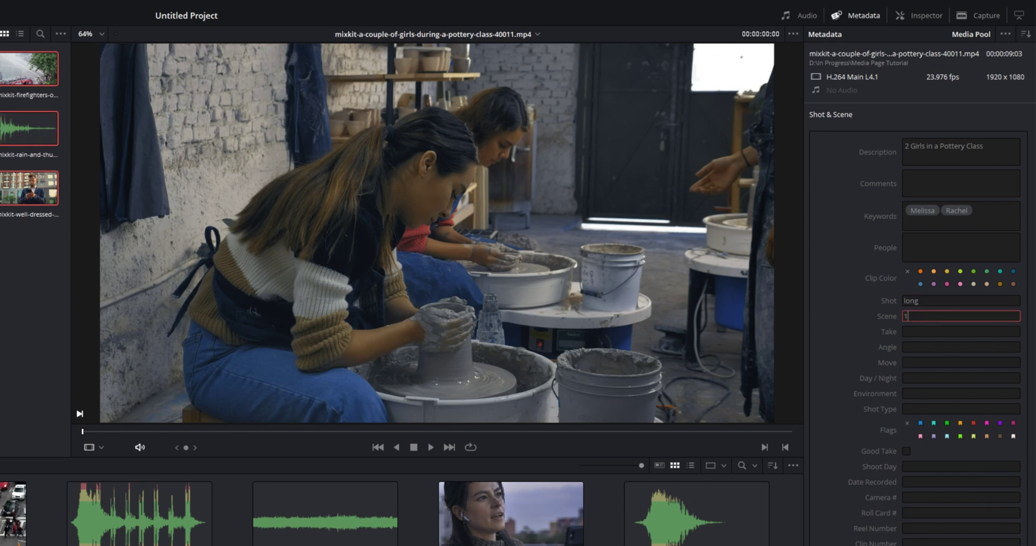
pyautogui.write('1')
pyautogui.press('Tab')
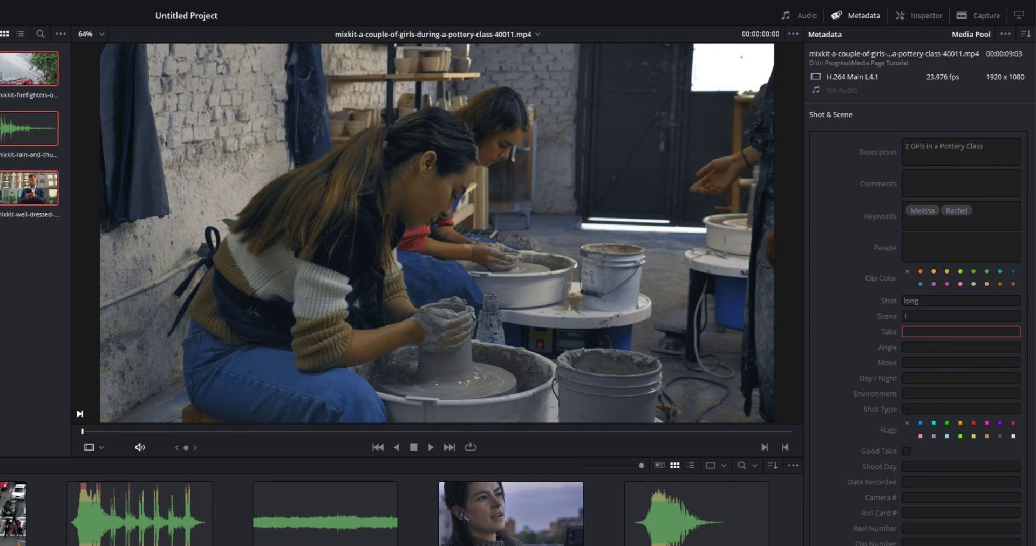
pyautogui.write('3')
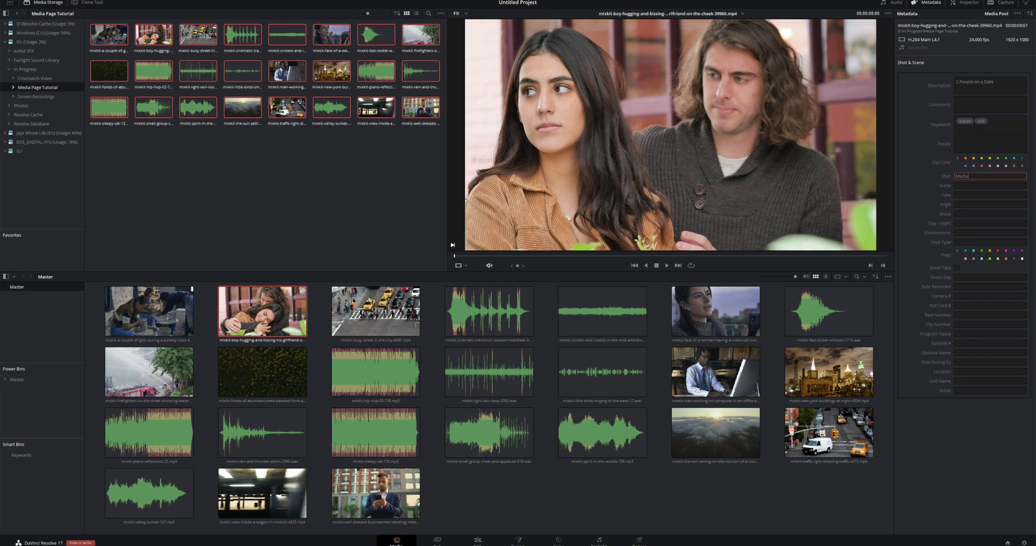
# - Select the woman-on-phone and office-worker clips and enter scene number 4
pyautogui.click(715, 312)
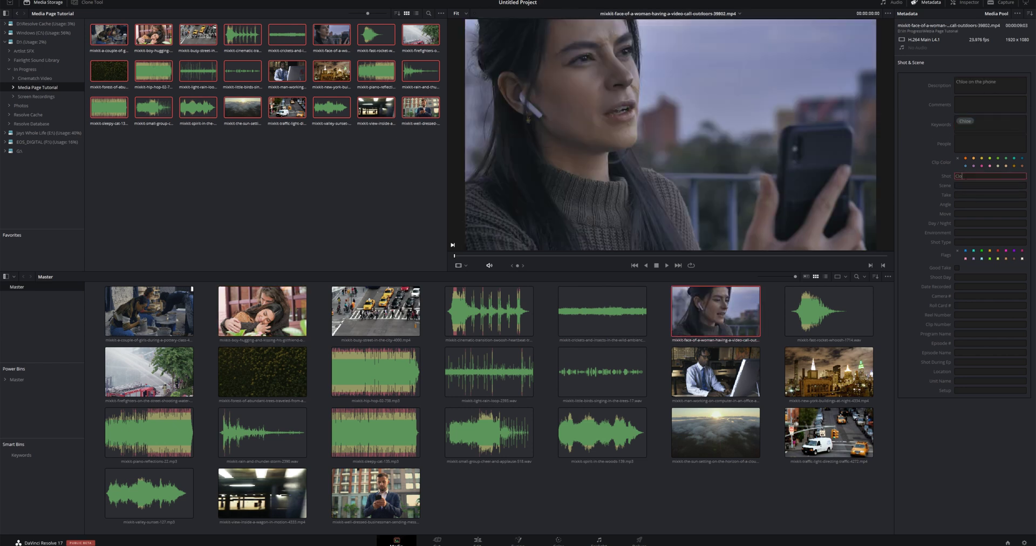
pyautogui.click(715, 372)
pyautogui.click(990, 185)
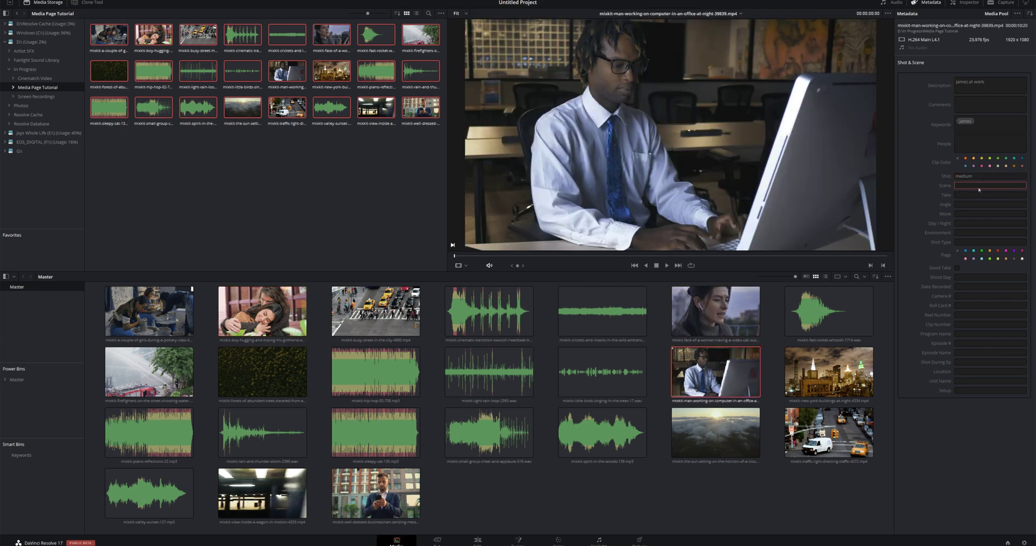
pyautogui.write('4')
# - Select pottery, hugging, phone, office and businessman clips and add the keyword 'people'
pyautogui.click(375, 494)
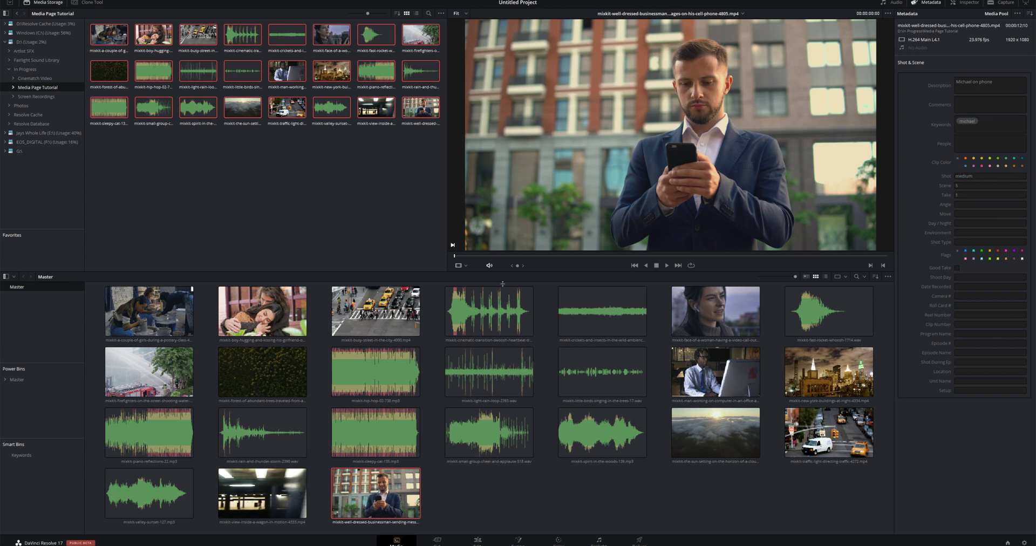
pyautogui.click(143, 306)
pyautogui.keyDown('ctrl'); pyautogui.click(249, 317); pyautogui.keyUp('ctrl')
pyautogui.keyDown('ctrl'); pyautogui.click(702, 311); pyautogui.keyUp('ctrl')
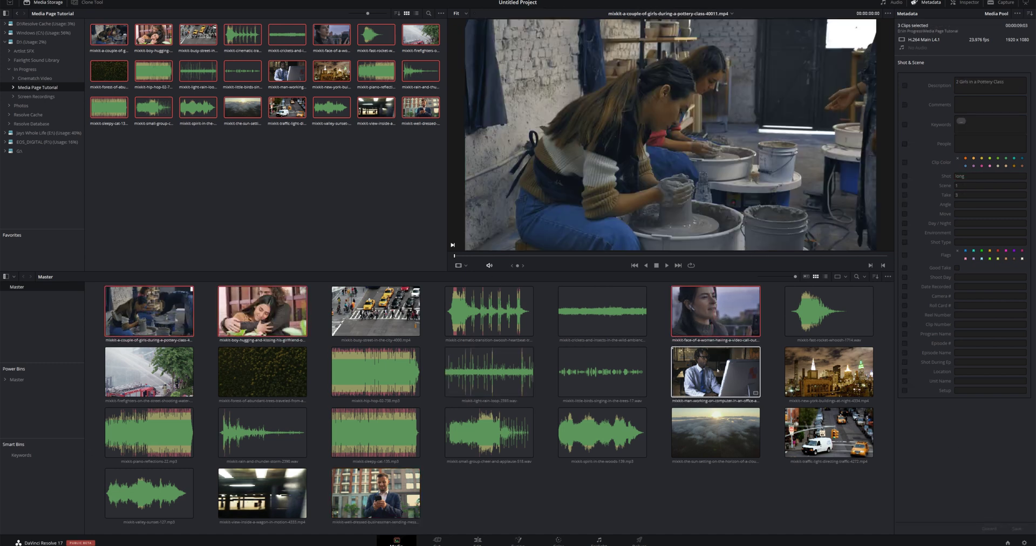
pyautogui.keyDown('ctrl'); pyautogui.click(718, 372); pyautogui.keyUp('ctrl')
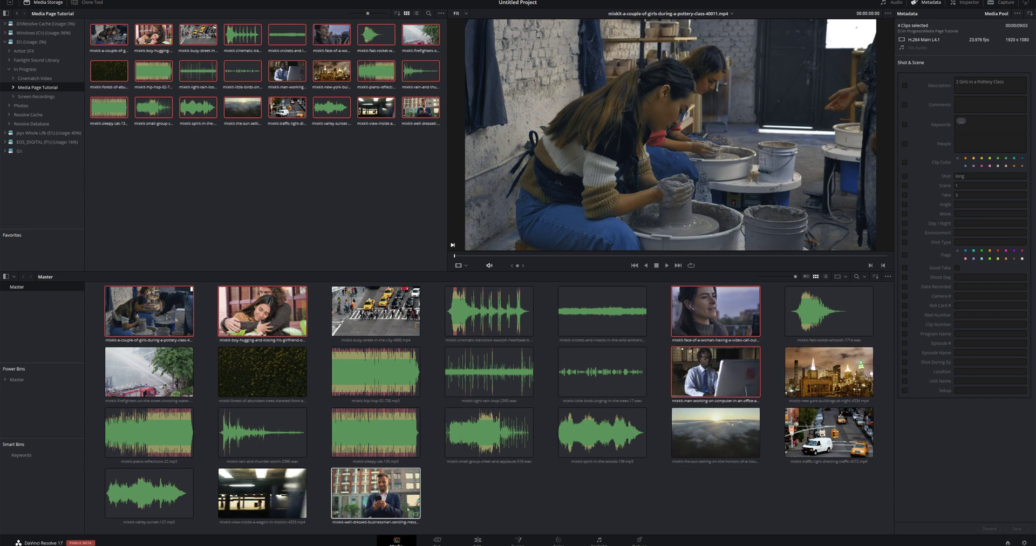
pyautogui.keyDown('ctrl'); pyautogui.click(397, 507); pyautogui.keyUp('ctrl')
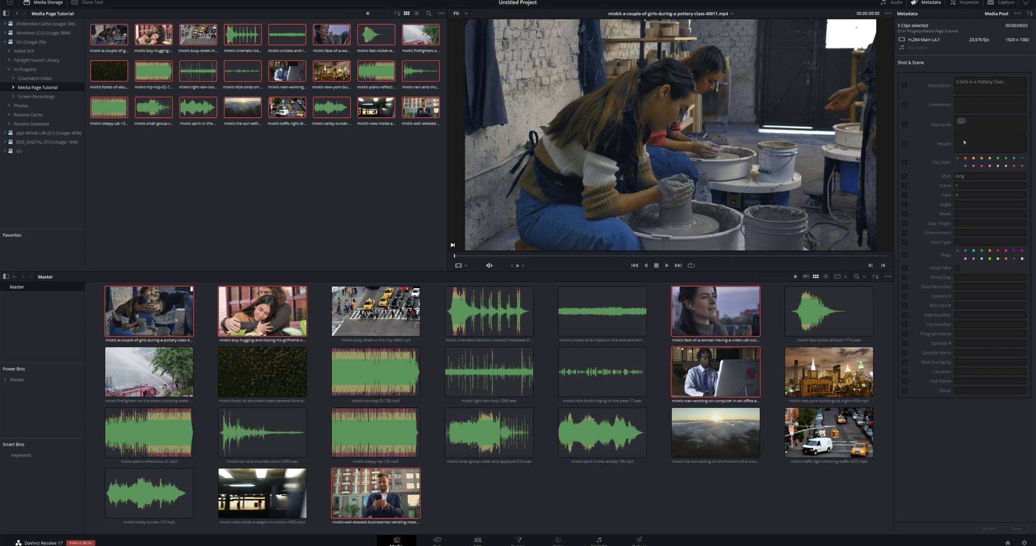
pyautogui.click(990, 124)
pyautogui.write('people')
pyautogui.press('Return')
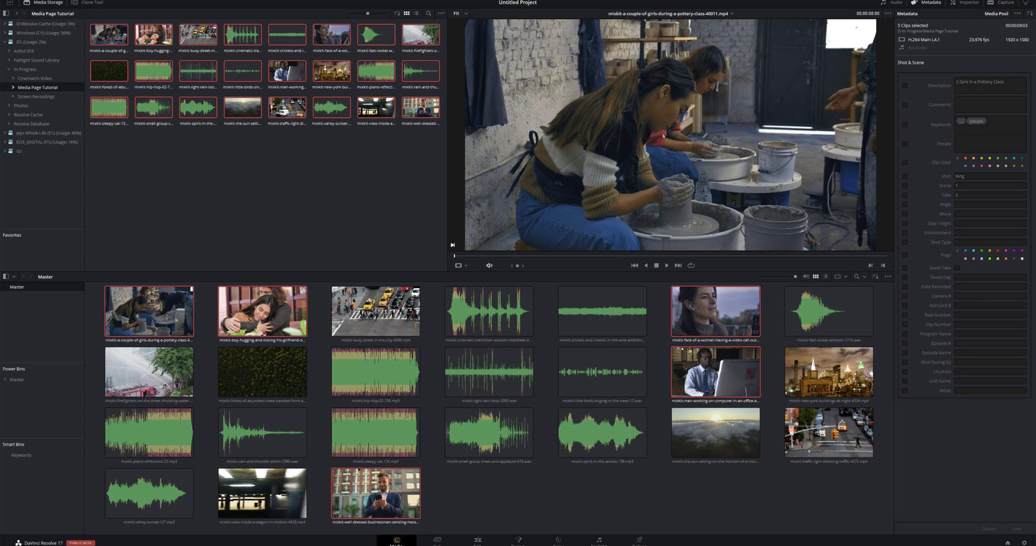
# - Select the forest and sunset-over-clouds clips and tag both with the keyword 'Forest'
pyautogui.click(266, 379)
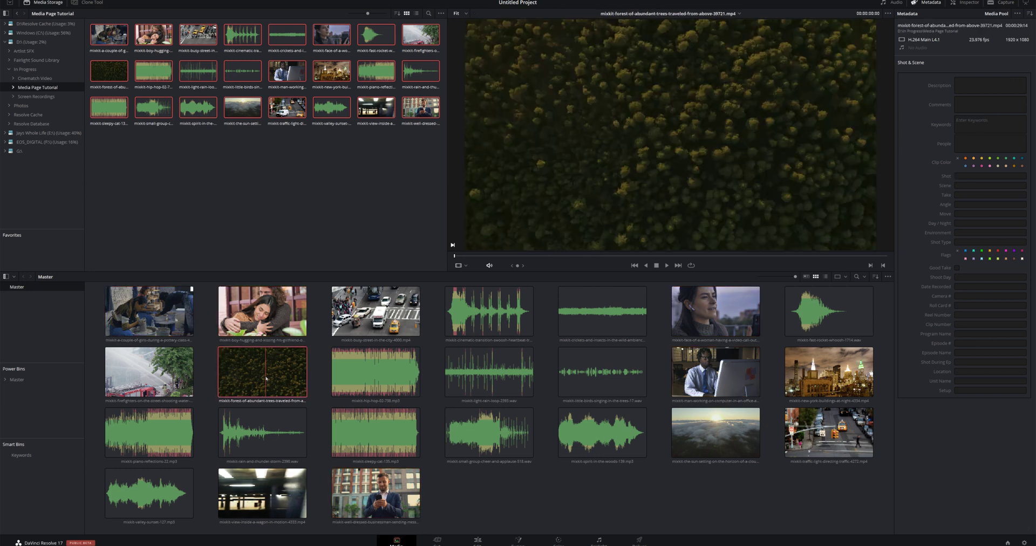
pyautogui.keyDown('ctrl'); pyautogui.click(717, 440); pyautogui.keyUp('ctrl')
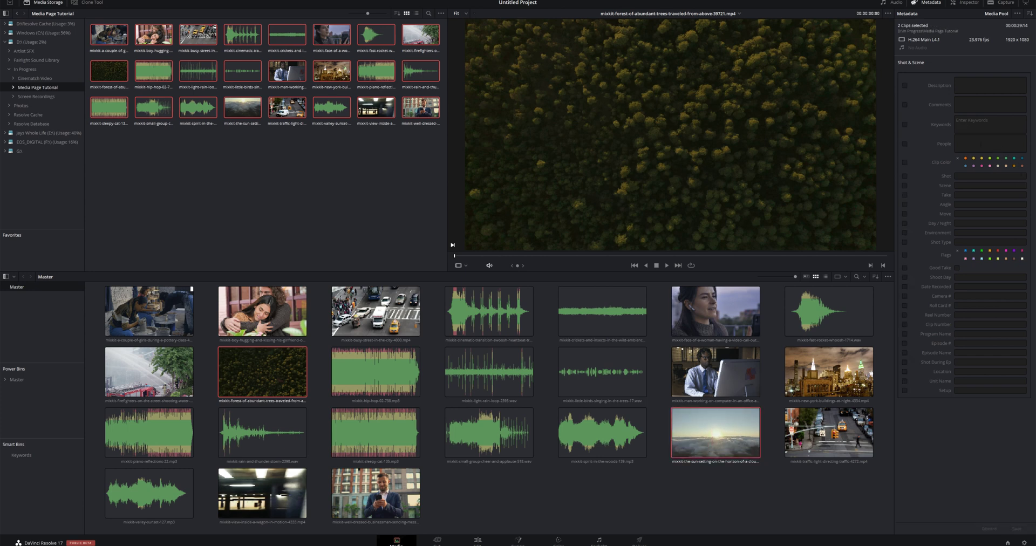
pyautogui.click(981, 131)
pyautogui.write('Forest')
pyautogui.press('Return')
# - Give both clips Scene 3, apply the changes, and start the forest clip's Take 2
pyautogui.click(967, 186)
pyautogui.click(969, 209)
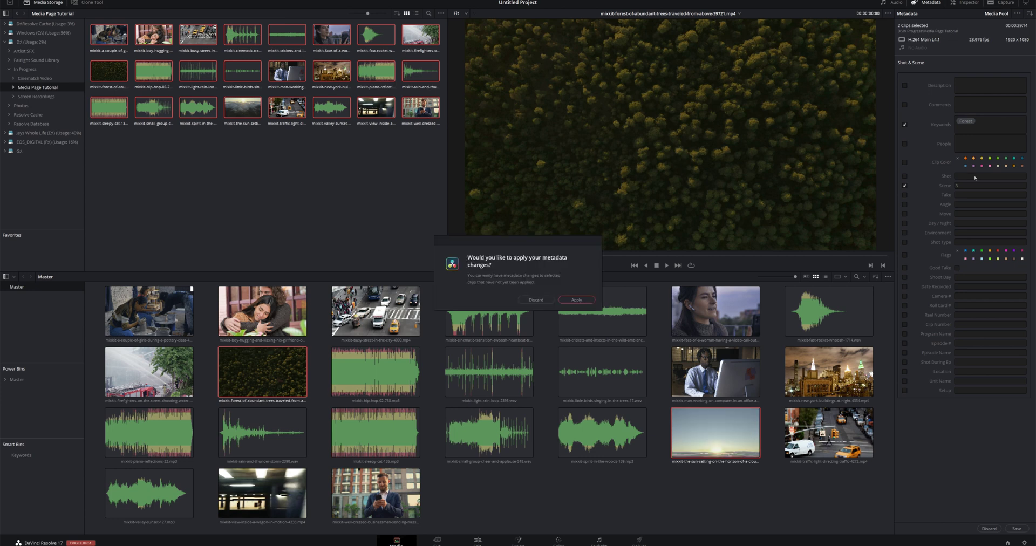
pyautogui.click(589, 301)
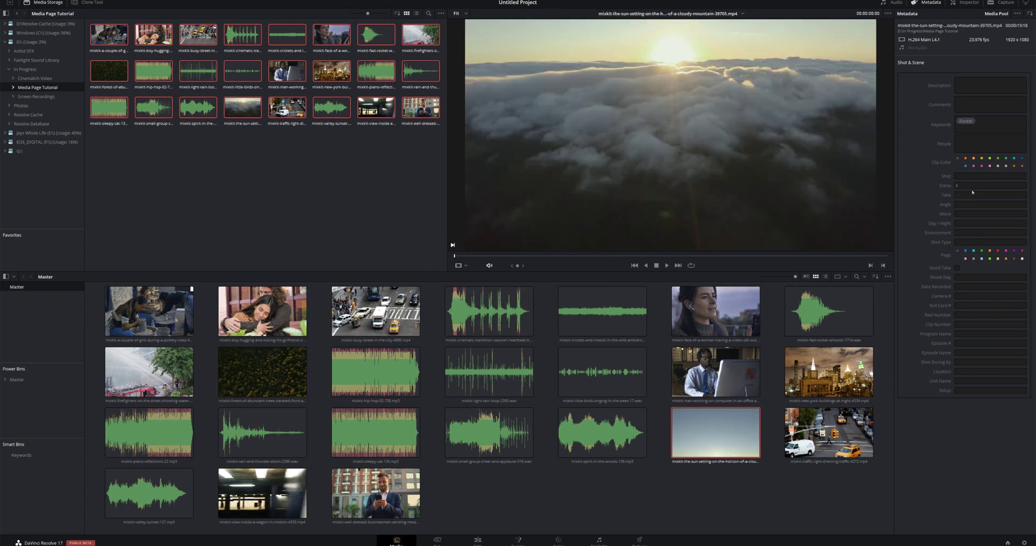
pyautogui.click(991, 195)
pyautogui.click(262, 372)
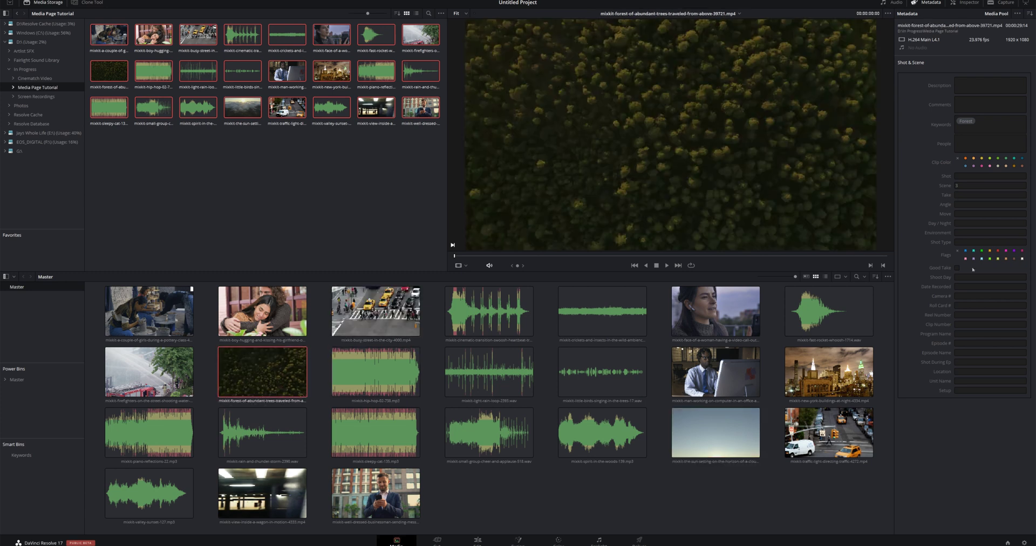
pyautogui.click(961, 195)
# - Tag the busy street, New York night, traffic-light and subway-wagon clips with the keyword City
pyautogui.write('2')
pyautogui.click(375, 311)
pyautogui.keyDown('ctrl'); pyautogui.click(829, 372); pyautogui.keyUp('ctrl')
pyautogui.keyDown('ctrl'); pyautogui.click(829, 432); pyautogui.keyUp('ctrl')
pyautogui.keyDown('ctrl'); pyautogui.click(262, 494); pyautogui.keyUp('ctrl')
pyautogui.click(990, 124)
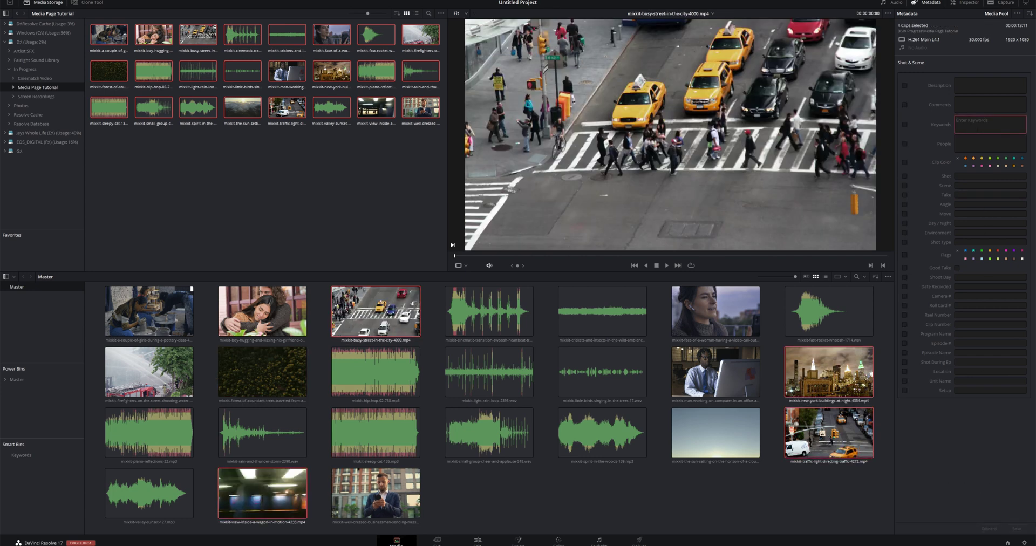
pyautogui.write('city')
pyautogui.press('Return')
# - Set Scene 5 on the four city clips, then check each clip individually
pyautogui.click(991, 185)
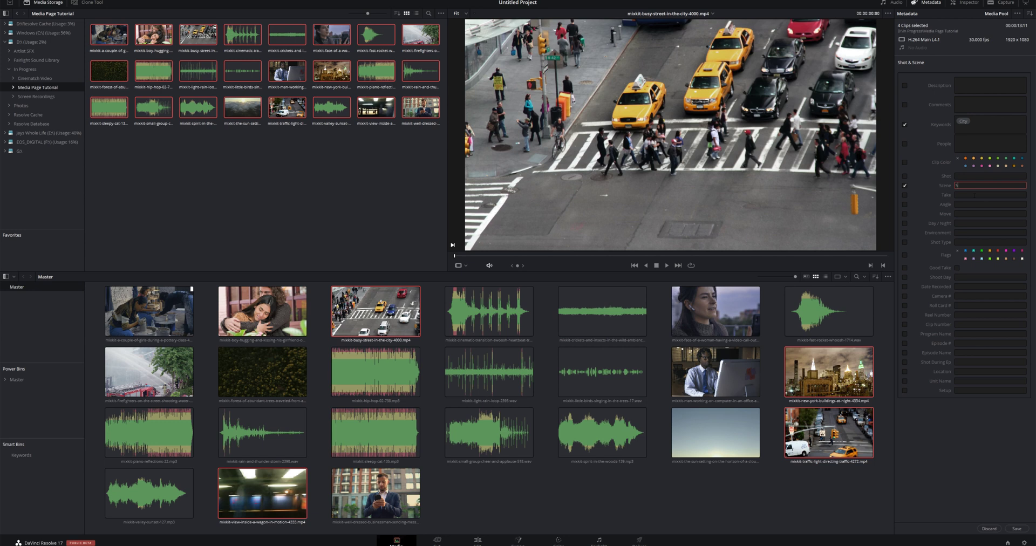
pyautogui.write('5')
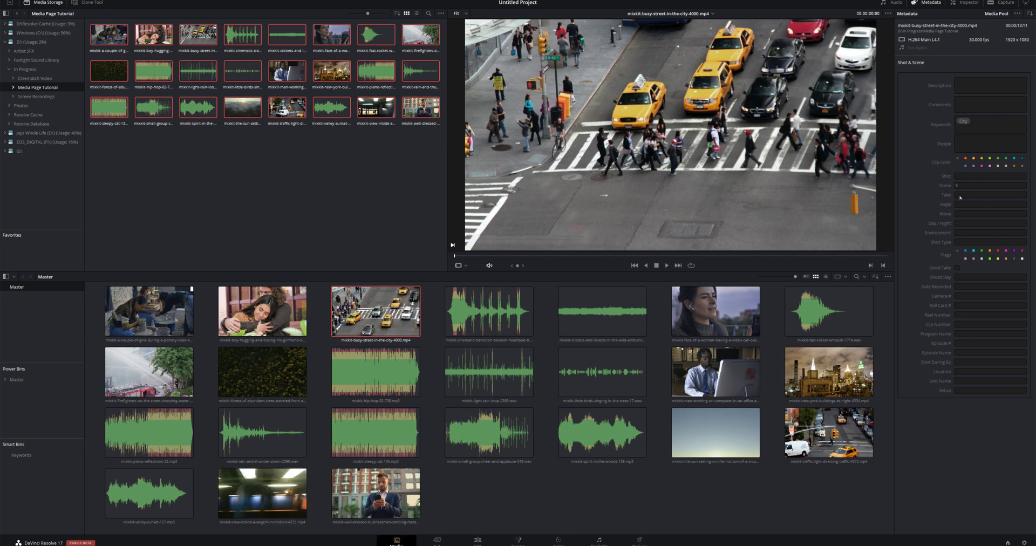
pyautogui.click(961, 195)
pyautogui.click(829, 372)
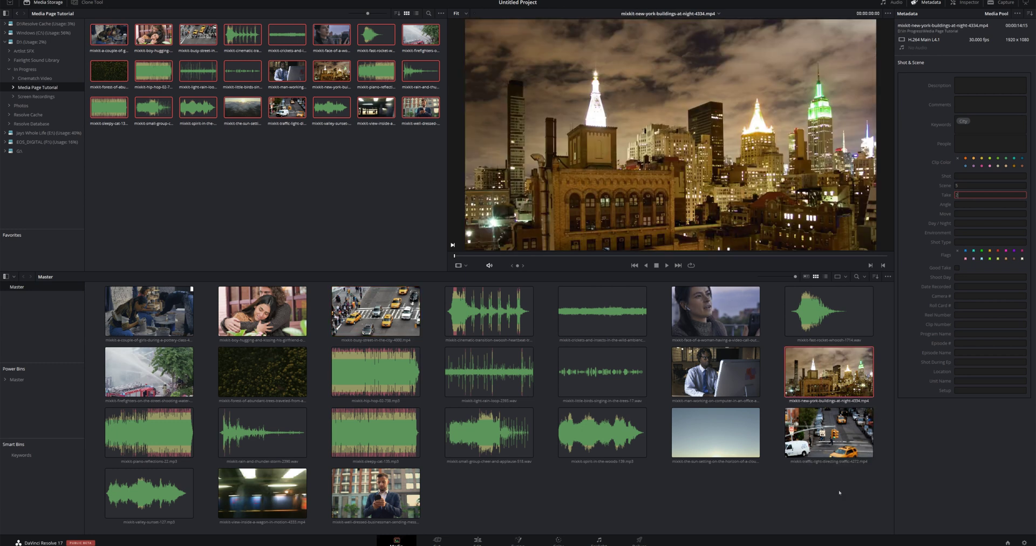
pyautogui.click(829, 432)
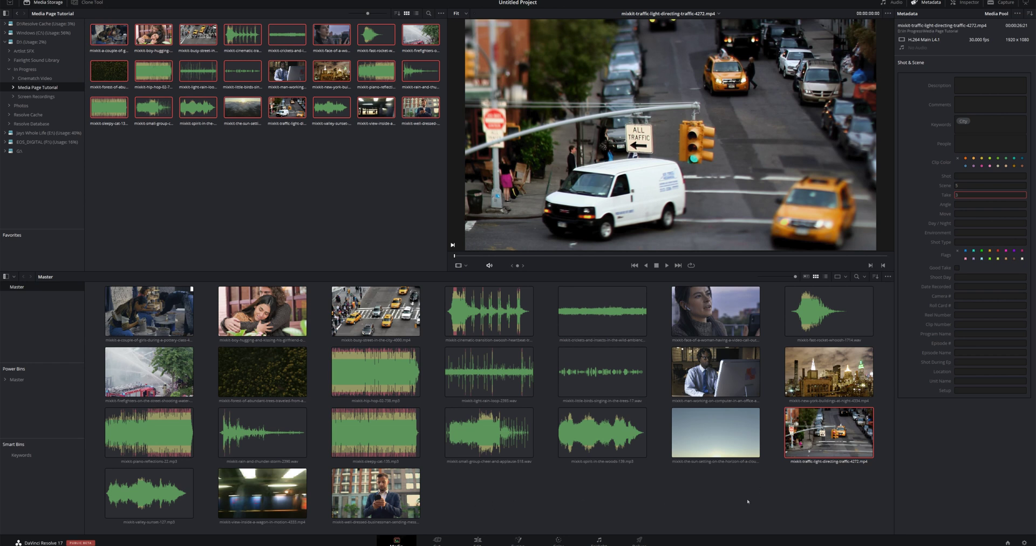
pyautogui.click(263, 493)
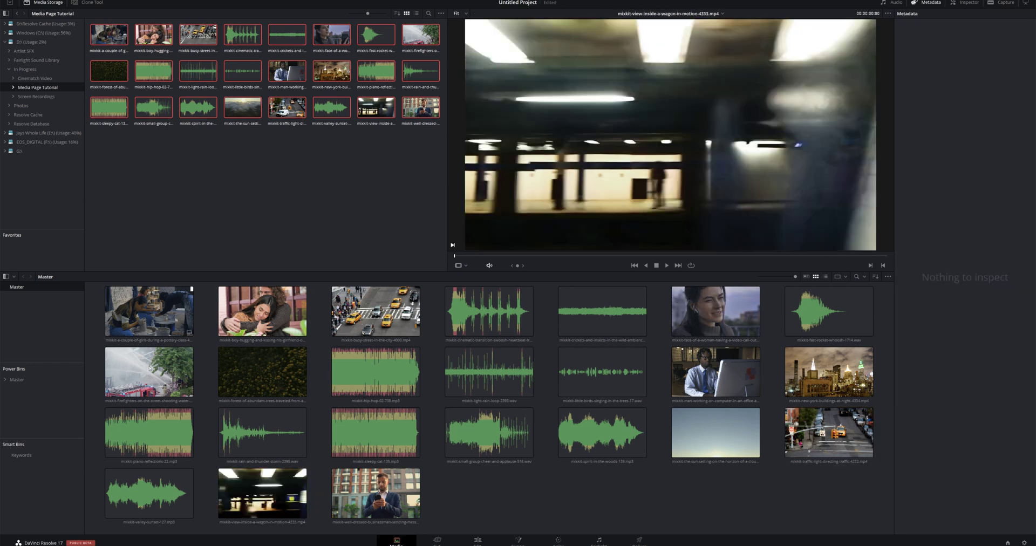
# - Give the firefighters clip the keyword City and Scene 5
pyautogui.click(157, 377)
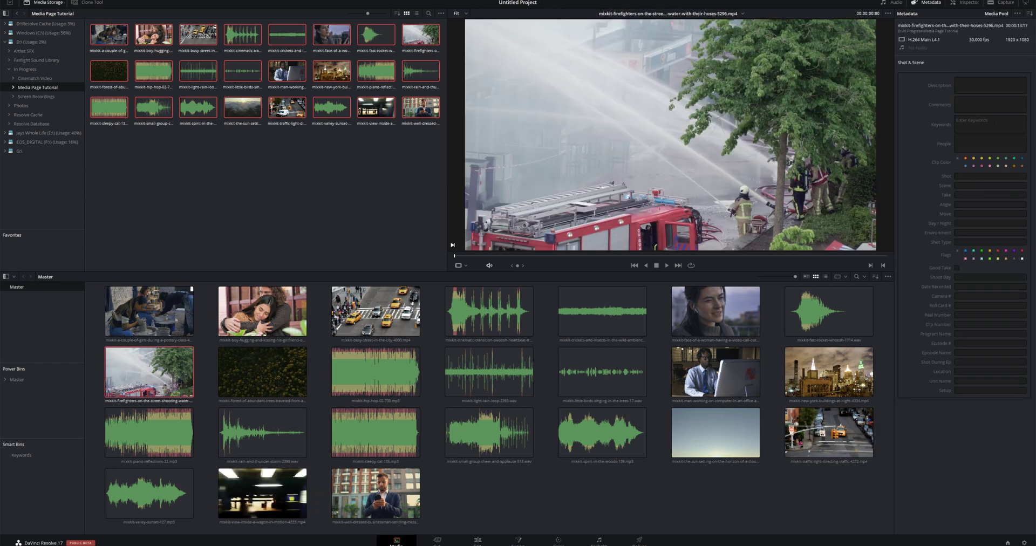
pyautogui.click(991, 124)
pyautogui.write('city')
pyautogui.click(991, 185)
pyautogui.write('5')
pyautogui.press('Tab')
# - Set Audio File Type to Music on the hip-hop, piano reflections, sleepy cat, spirit in the woods and valley sunset clips
pyautogui.hotkey('ctrl', 'shift', 'a')
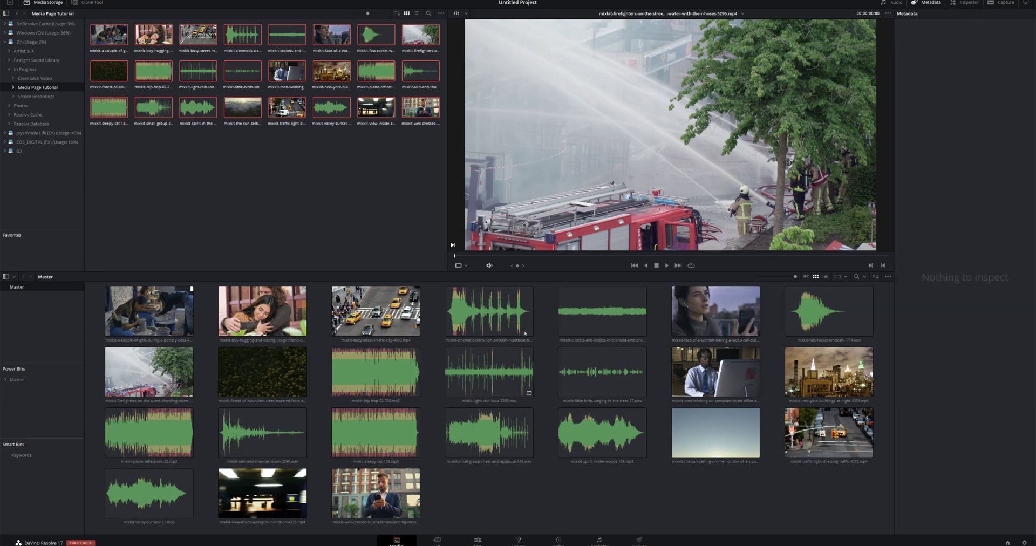
pyautogui.click(375, 372)
pyautogui.keyDown('ctrl'); pyautogui.click(149, 432); pyautogui.keyUp('ctrl')
pyautogui.keyDown('ctrl'); pyautogui.click(375, 432); pyautogui.keyUp('ctrl')
pyautogui.keyDown('ctrl'); pyautogui.click(612, 442); pyautogui.keyUp('ctrl')
pyautogui.keyDown('ctrl'); pyautogui.click(125, 503); pyautogui.keyUp('ctrl')
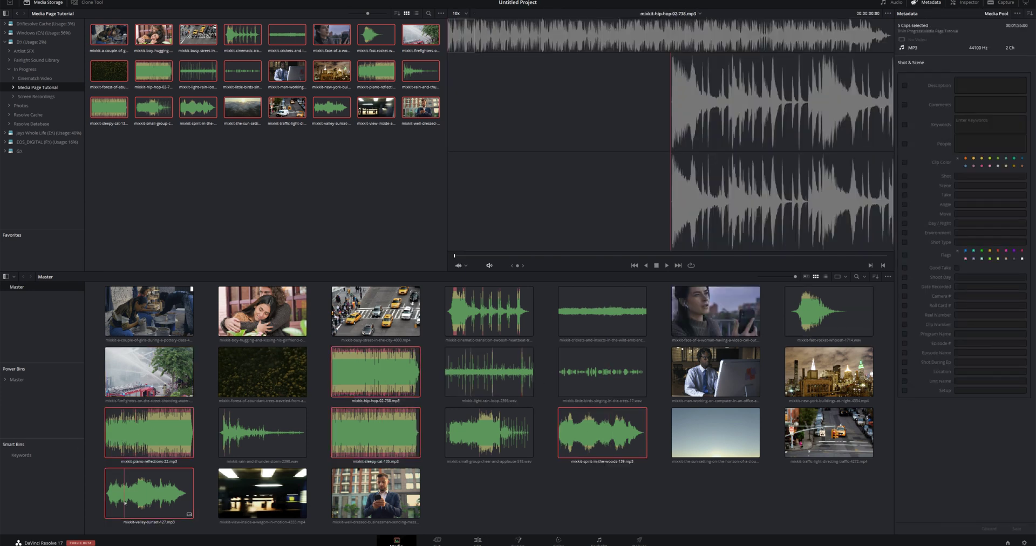
pyautogui.click(1031, 14)
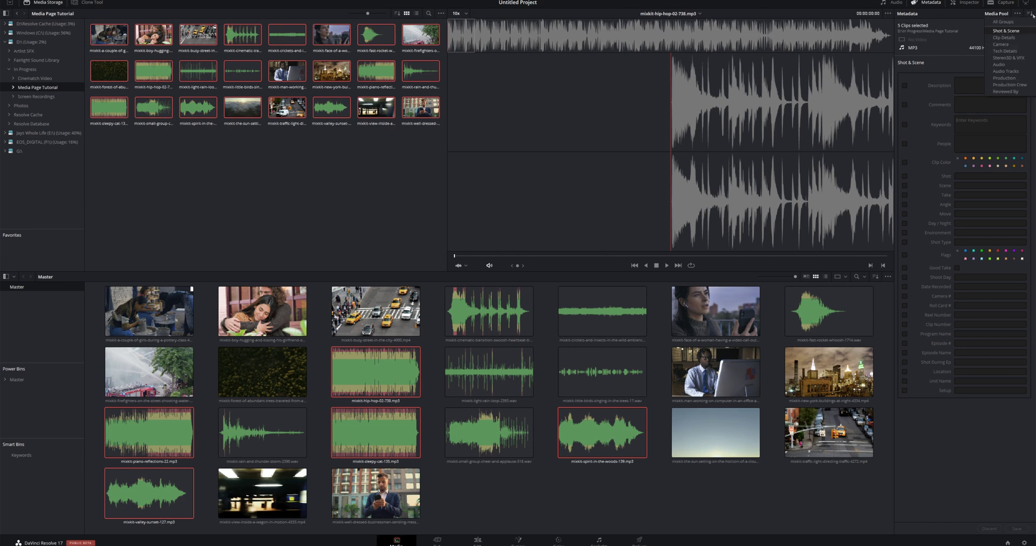
pyautogui.click(999, 65)
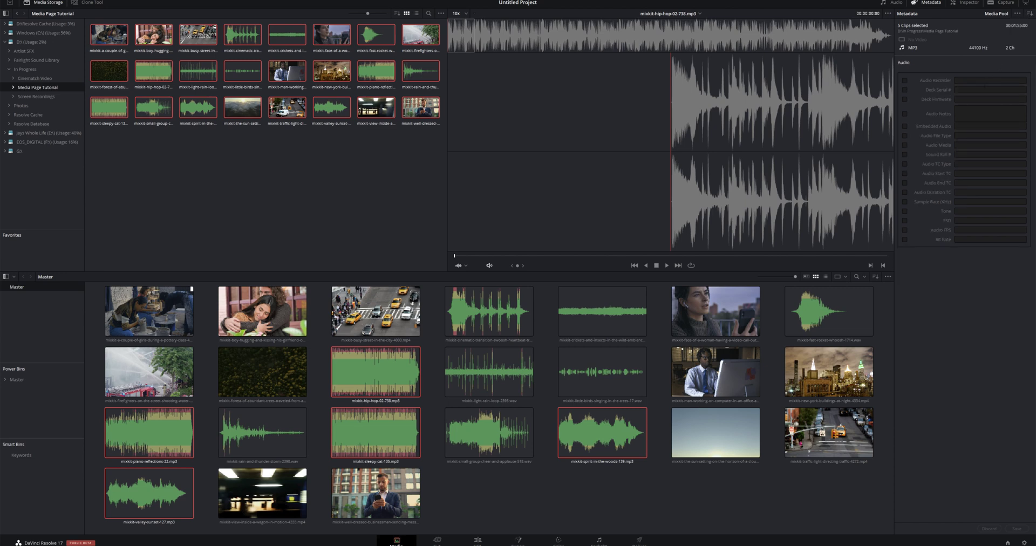
pyautogui.click(965, 136)
pyautogui.write('Music')
pyautogui.click(1017, 529)
# - Mark the six sound-effect clips, including rain-and-thunder, with Audio File Type SFX
pyautogui.click(489, 311)
pyautogui.keyDown('ctrl'); pyautogui.click(829, 311); pyautogui.keyUp('ctrl')
pyautogui.keyDown('ctrl'); pyautogui.click(489, 372); pyautogui.keyUp('ctrl')
pyautogui.keyDown('ctrl'); pyautogui.click(603, 372); pyautogui.keyUp('ctrl')
pyautogui.keyDown('ctrl'); pyautogui.click(490, 432); pyautogui.keyUp('ctrl')
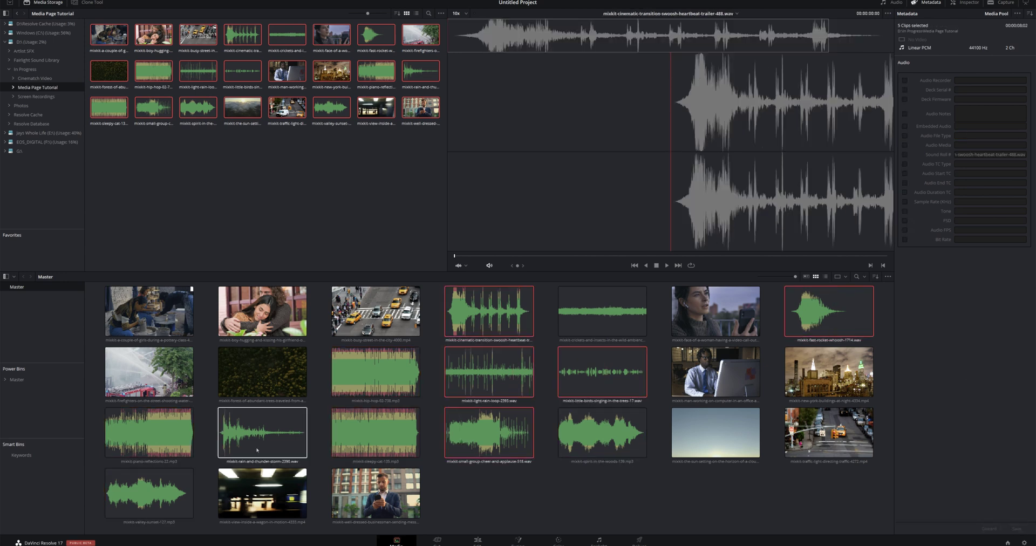
pyautogui.keyDown('ctrl'); pyautogui.click(228, 457); pyautogui.keyUp('ctrl')
pyautogui.click(991, 136)
pyautogui.write('SF')
pyautogui.press('Return')
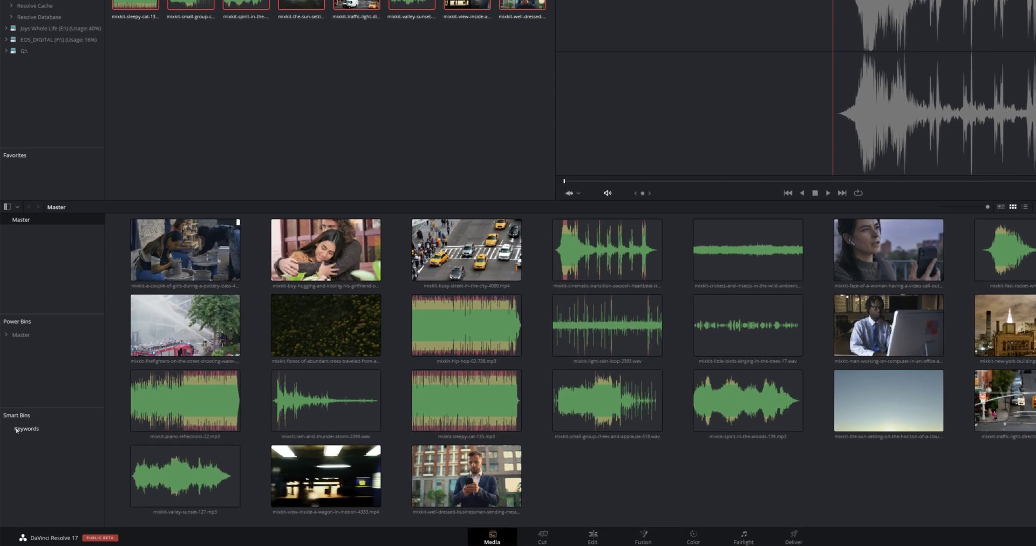
# - Expand the Keywords smart bin and browse its first sub-bins, including City and Forest
pyautogui.click(6, 457)
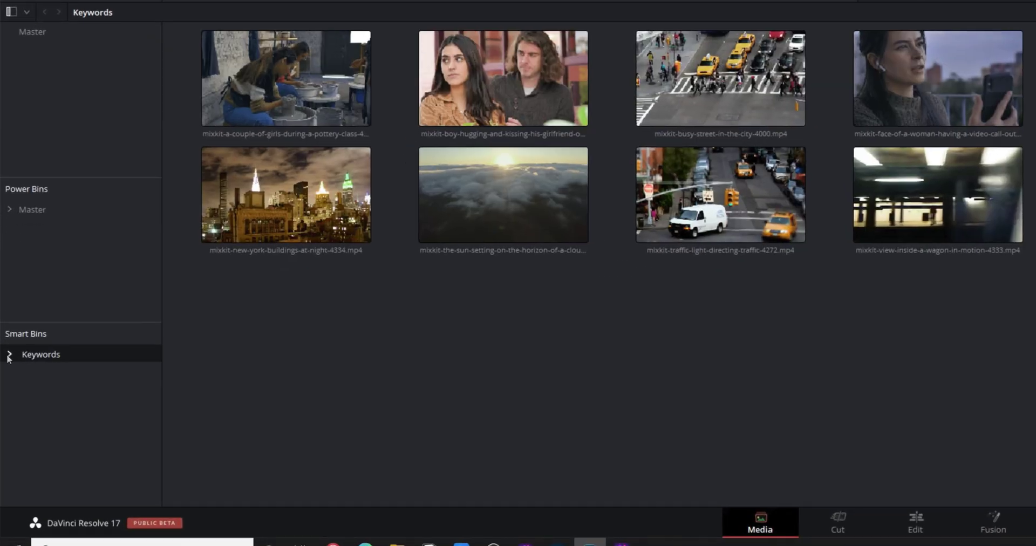
pyautogui.click(8, 358)
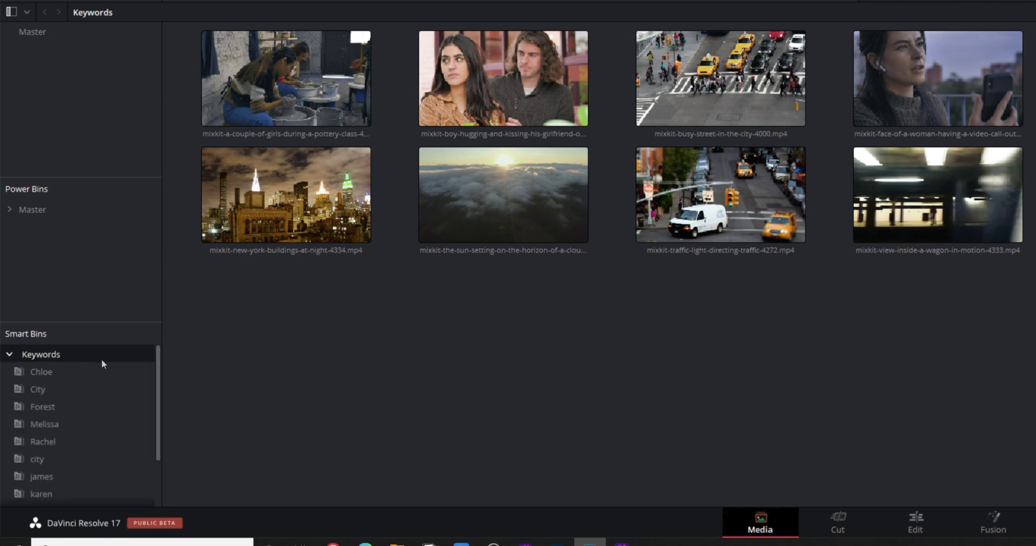
pyautogui.scroll(-3, 105, 362)
pyautogui.scroll(3, 104, 361)
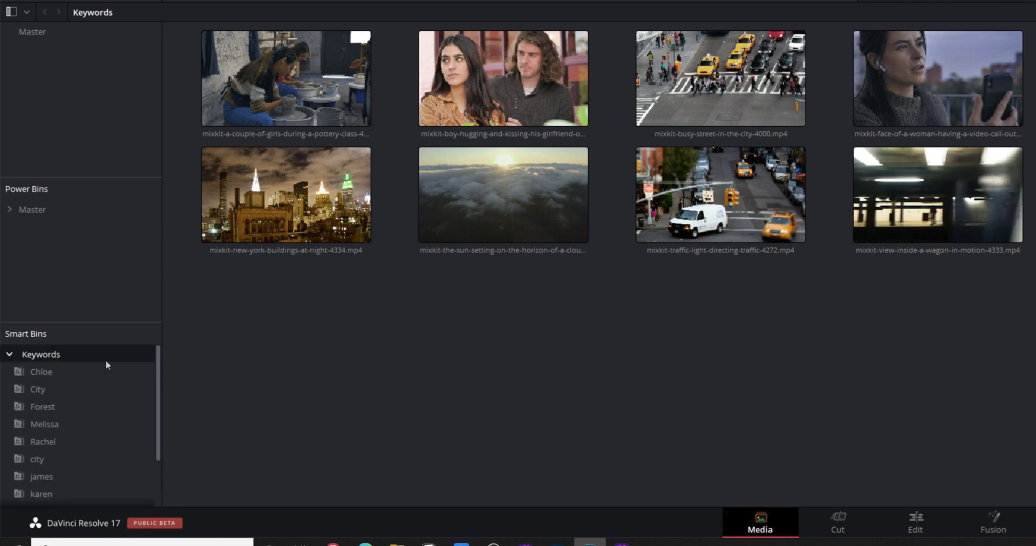
pyautogui.click(43, 378)
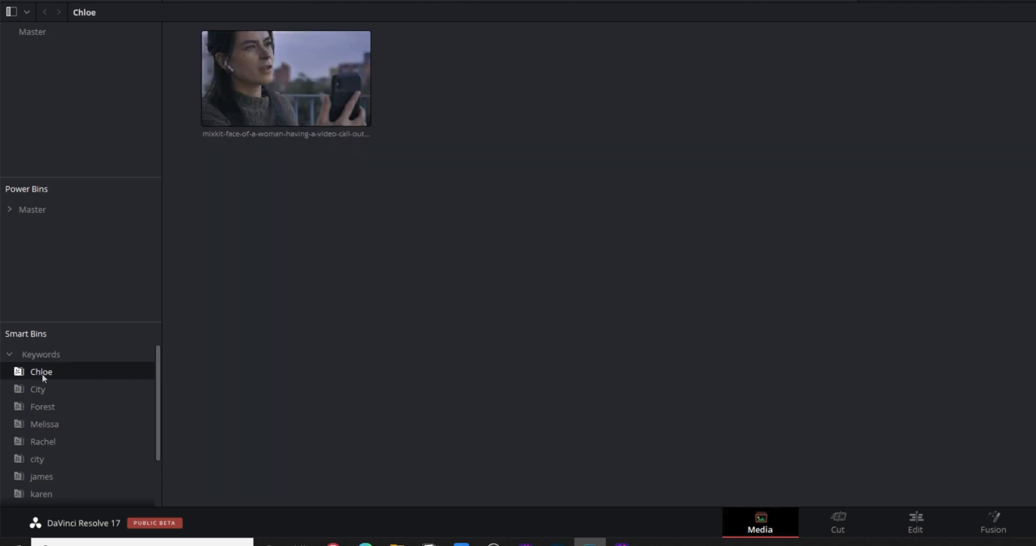
pyautogui.click(38, 392)
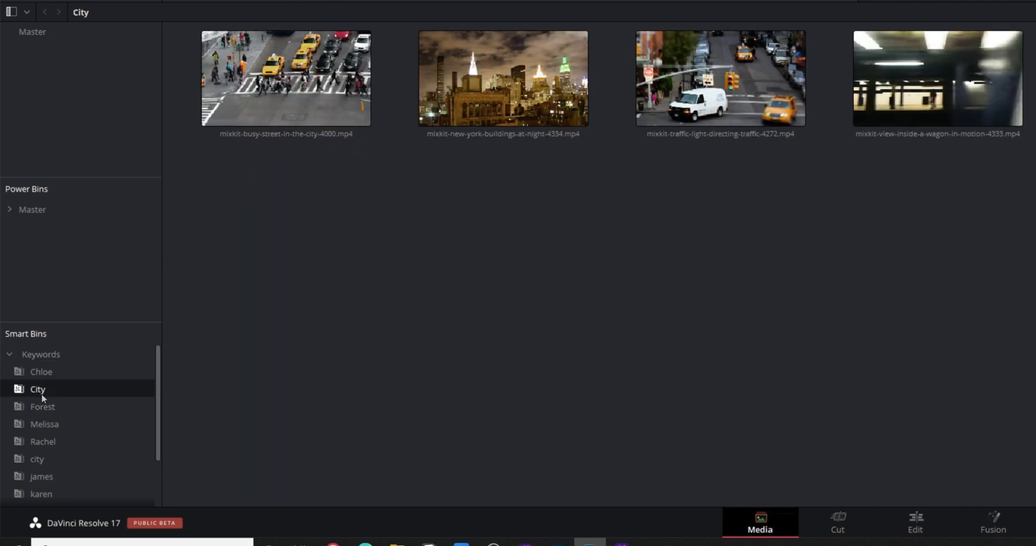
pyautogui.click(47, 409)
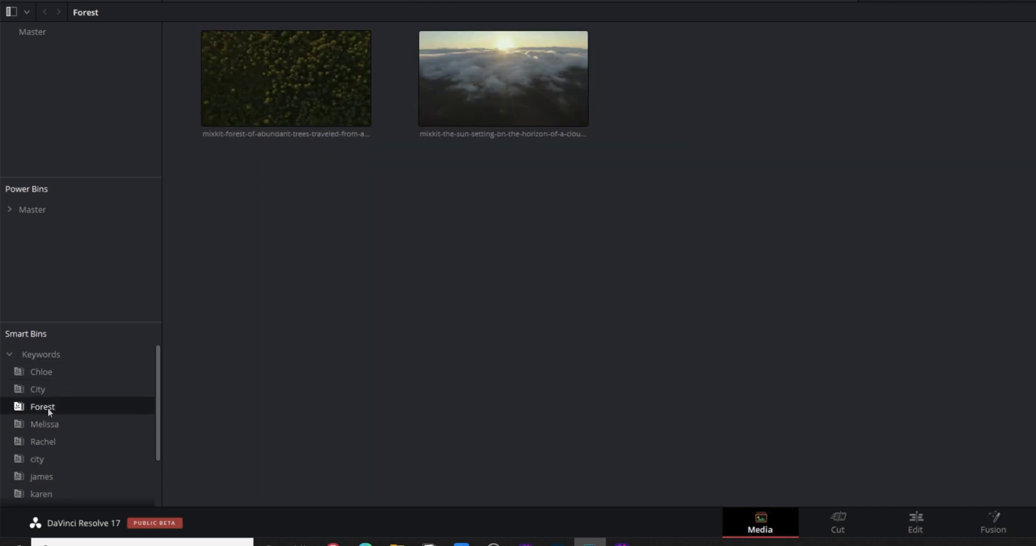
pyautogui.click(45, 425)
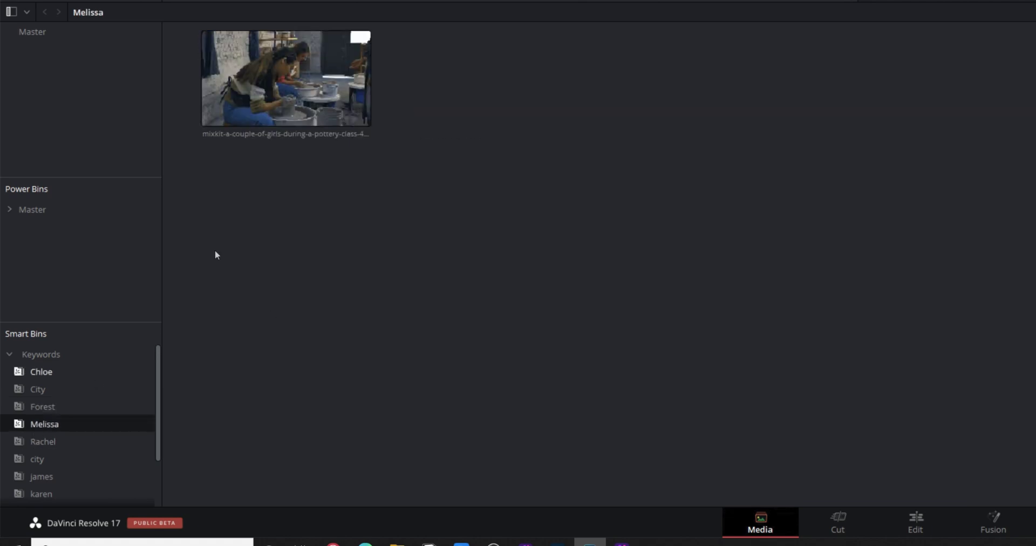
pyautogui.click(47, 443)
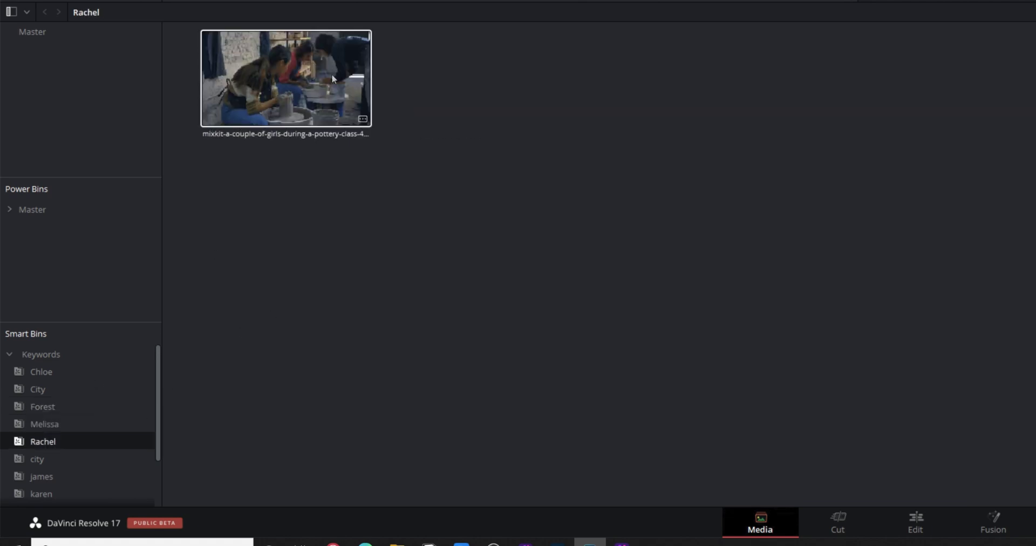
# - Browse the remaining keyword bins: lowercase city, office man, couple, businessman, people and the last one
pyautogui.click(37, 461)
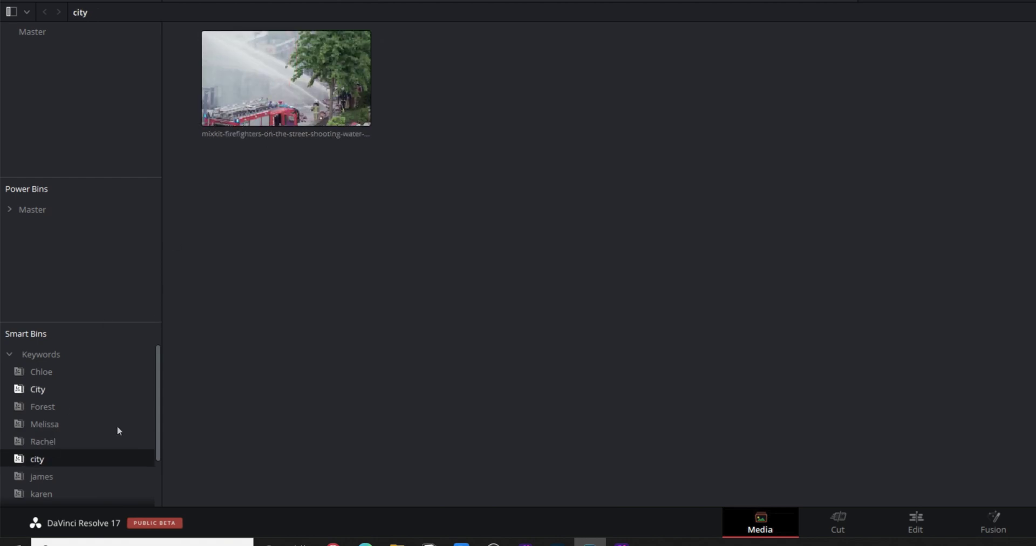
pyautogui.click(47, 478)
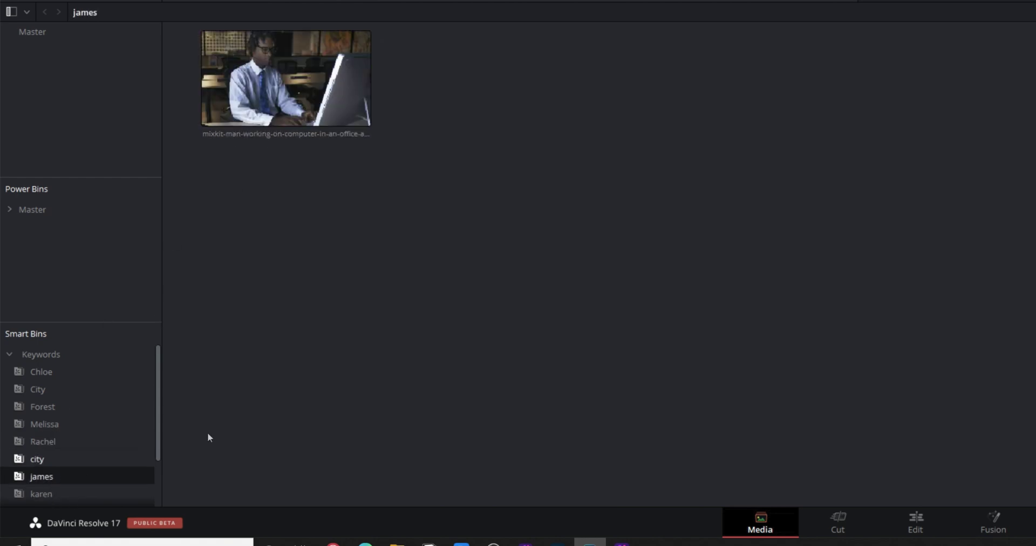
pyautogui.click(36, 492)
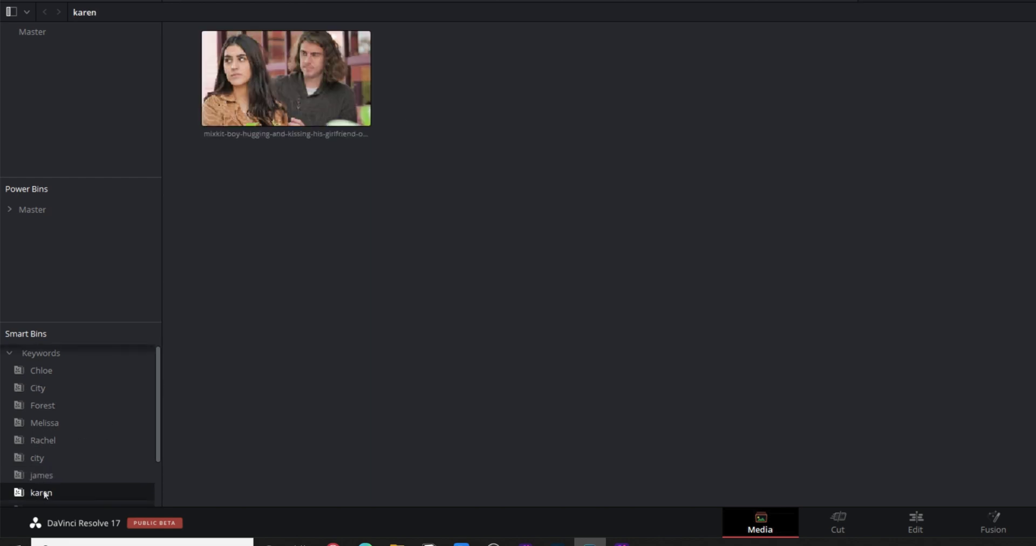
pyautogui.scroll(-2, 104, 392)
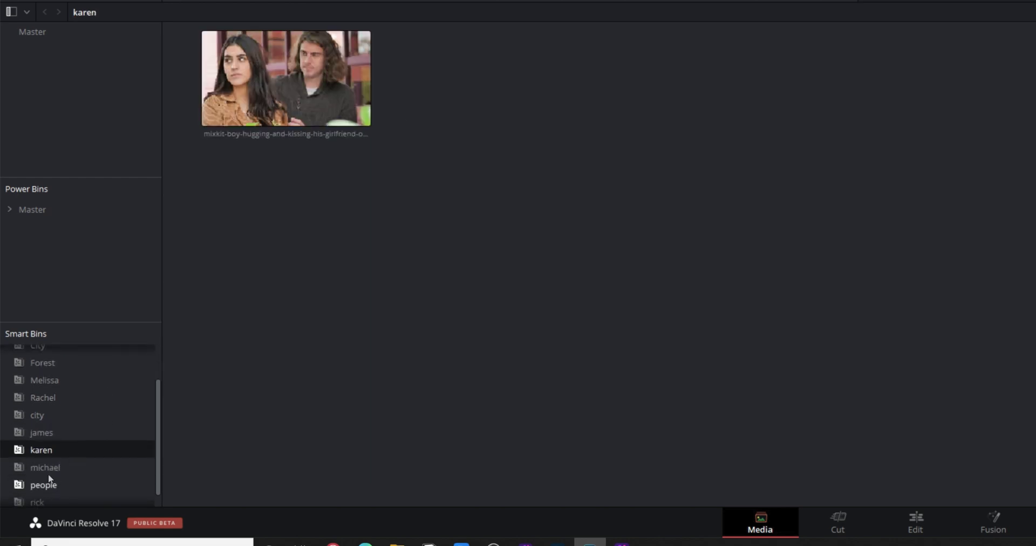
pyautogui.click(48, 472)
pyautogui.click(44, 486)
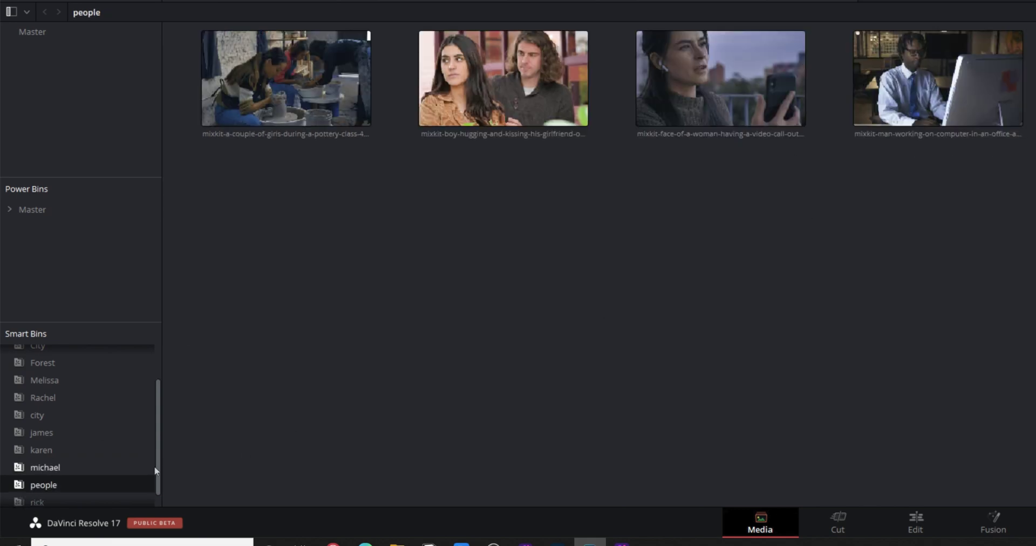
pyautogui.scroll(-1, 92, 474)
pyautogui.click(42, 492)
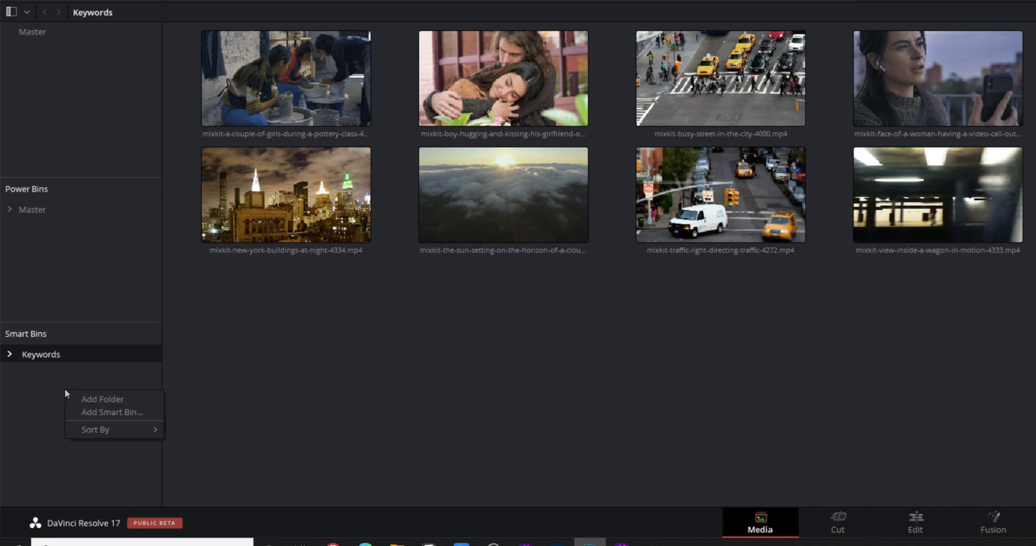
# - Create smart bin Scene1 with rule Metadata - Shot & Scene › Scene contains 1, and begin another
pyautogui.click(124, 412)
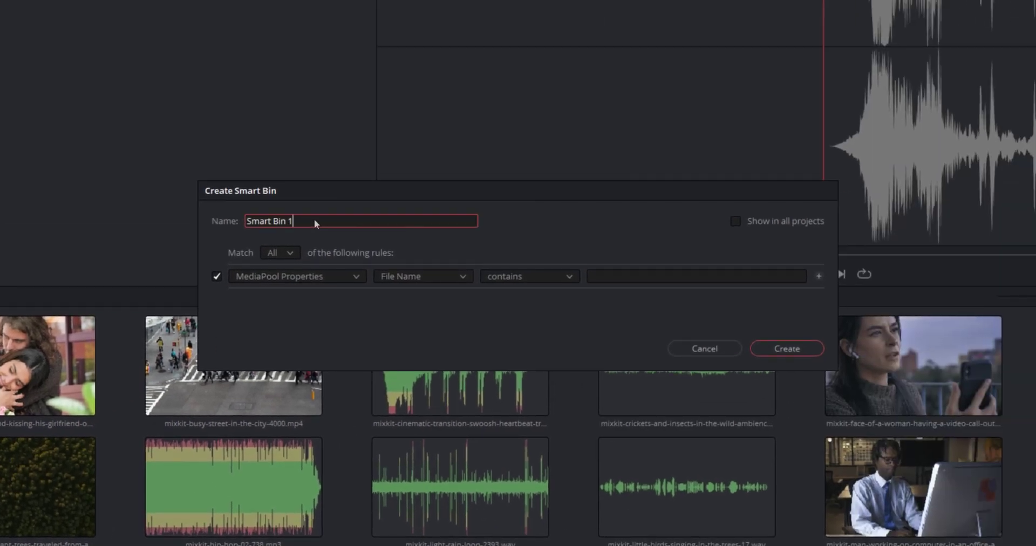
pyautogui.tripleClick(542, 87)
pyautogui.write('Scene1')
pyautogui.click(289, 277)
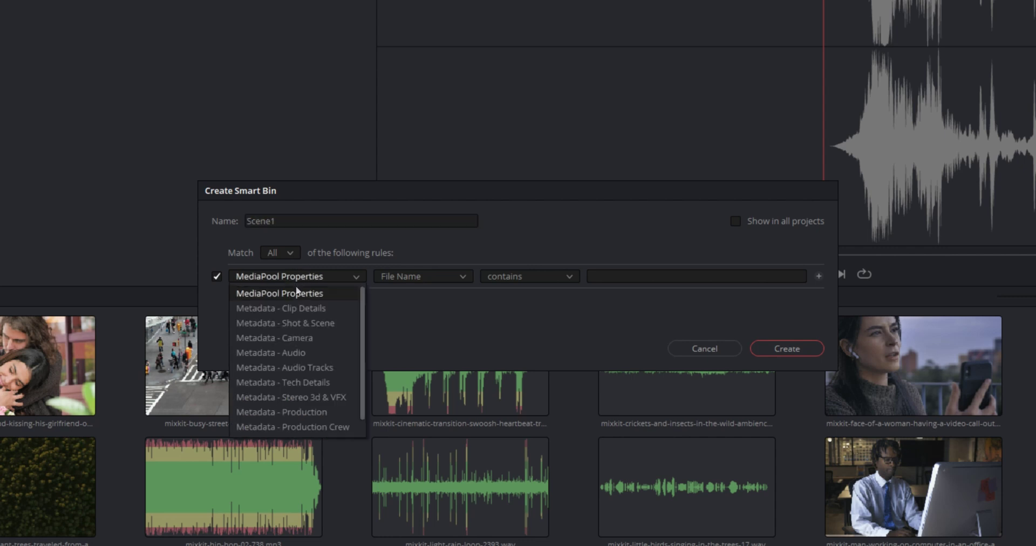
pyautogui.scroll(-1, 300, 334)
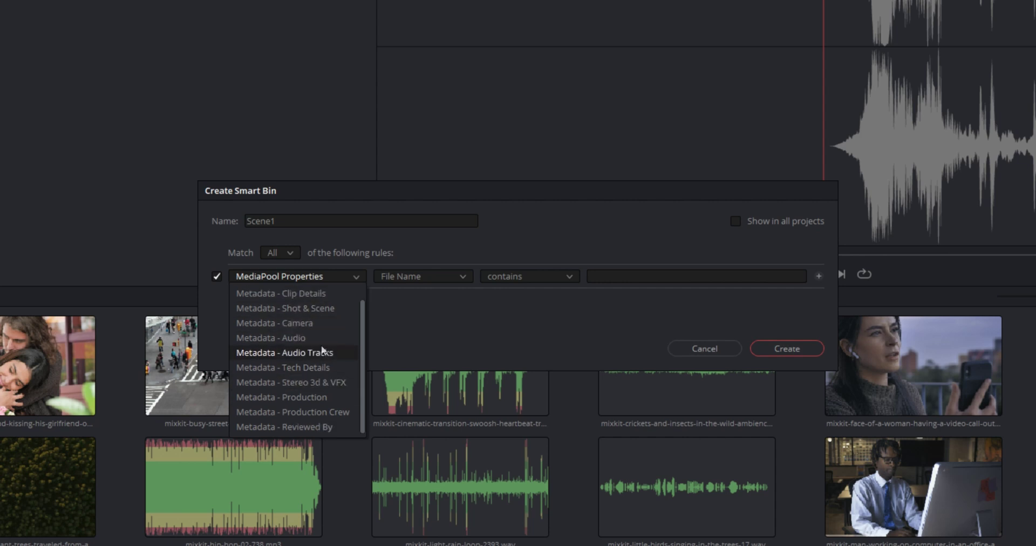
pyautogui.scroll(1, 322, 345)
pyautogui.click(317, 324)
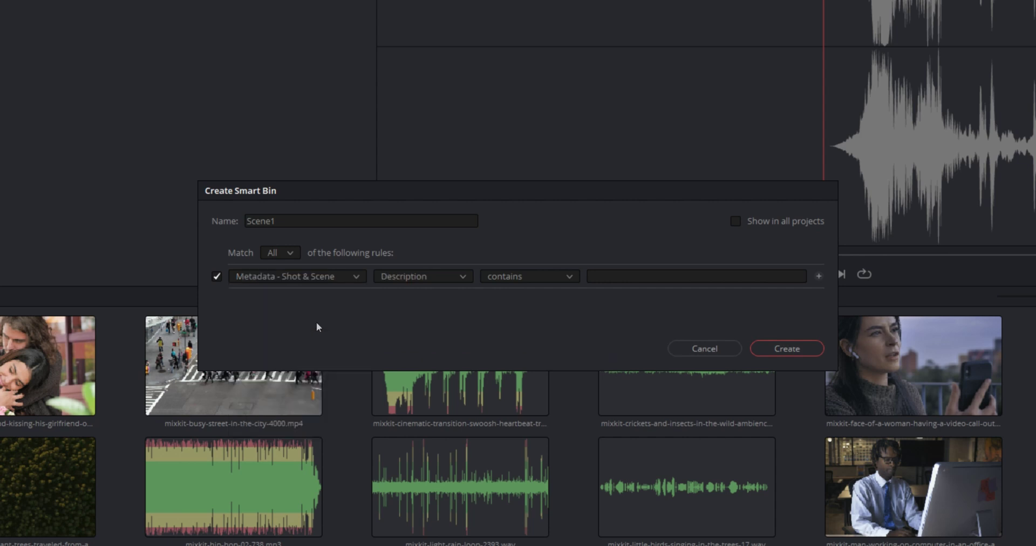
pyautogui.click(433, 278)
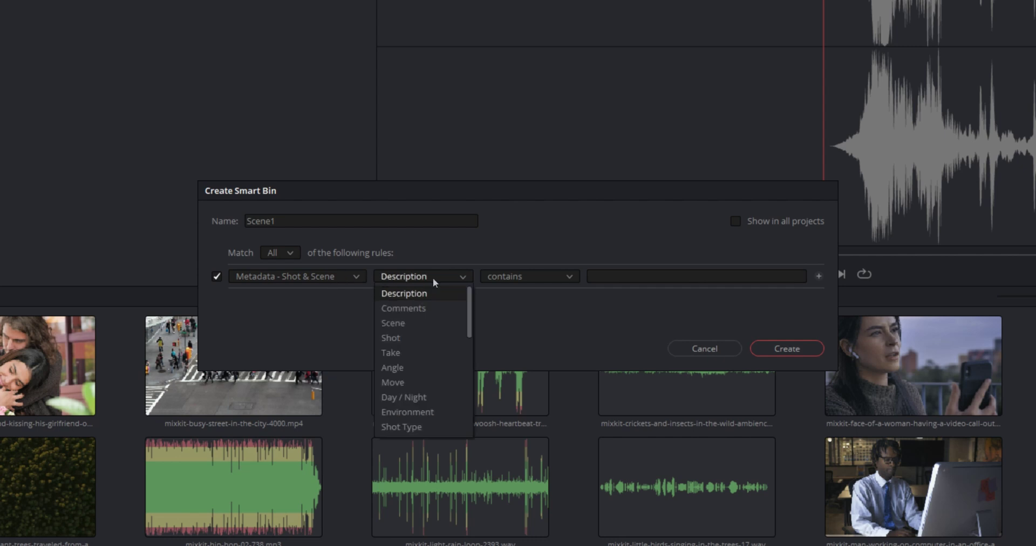
pyautogui.click(394, 322)
pyautogui.click(612, 276)
pyautogui.write('1')
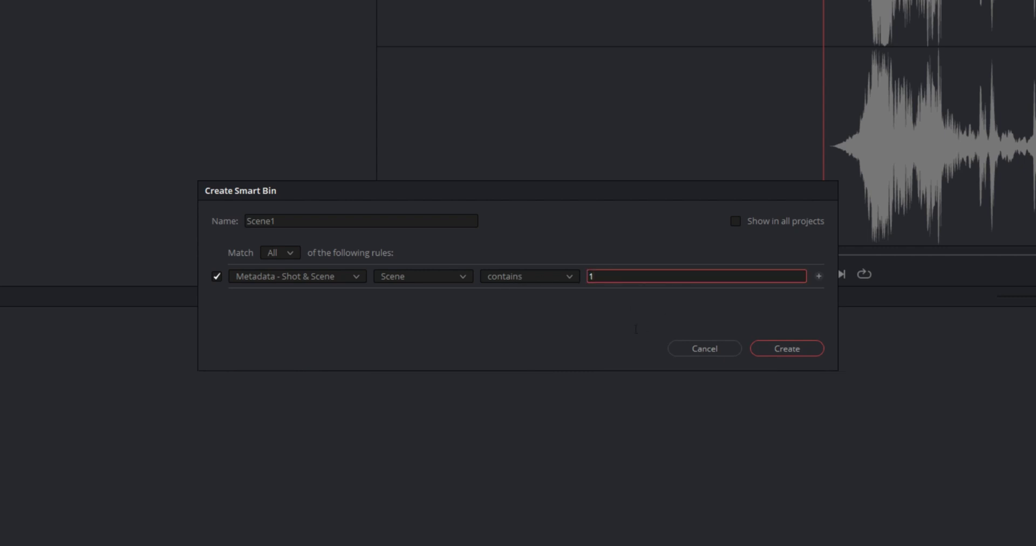
pyautogui.click(815, 351)
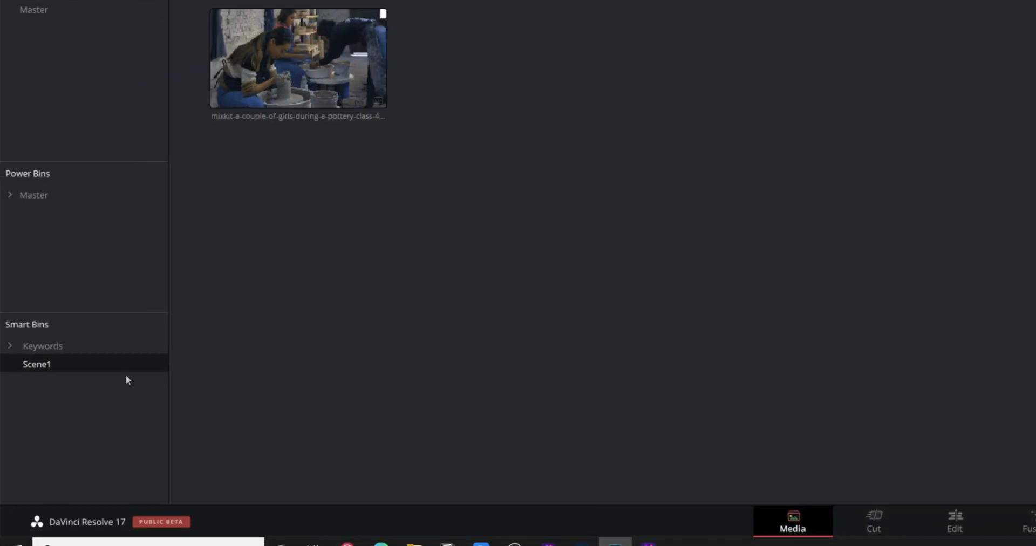
pyautogui.rightClick(51, 391)
pyautogui.click(80, 415)
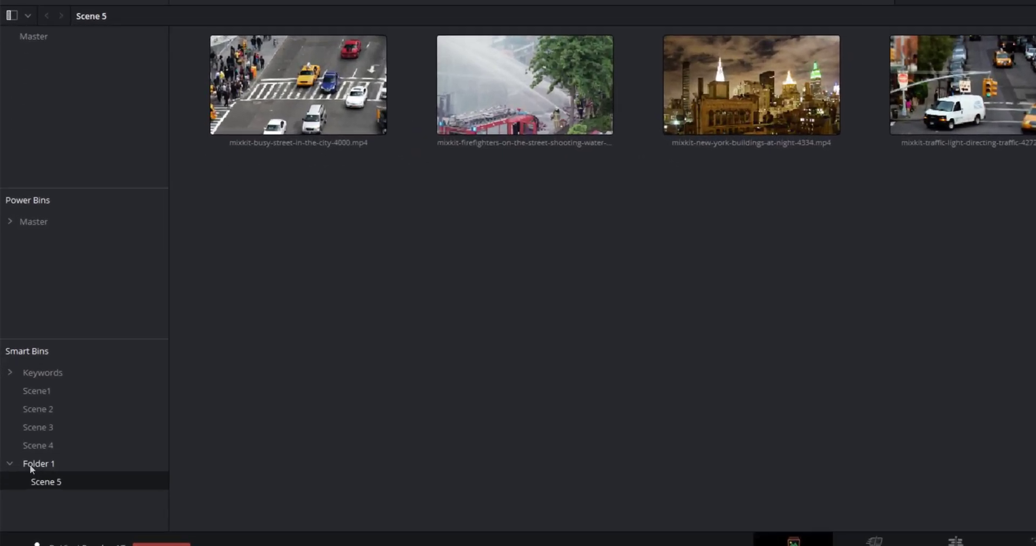
# - Rename Folder 1 to Scenes and expand it
pyautogui.doubleClick(31, 463)
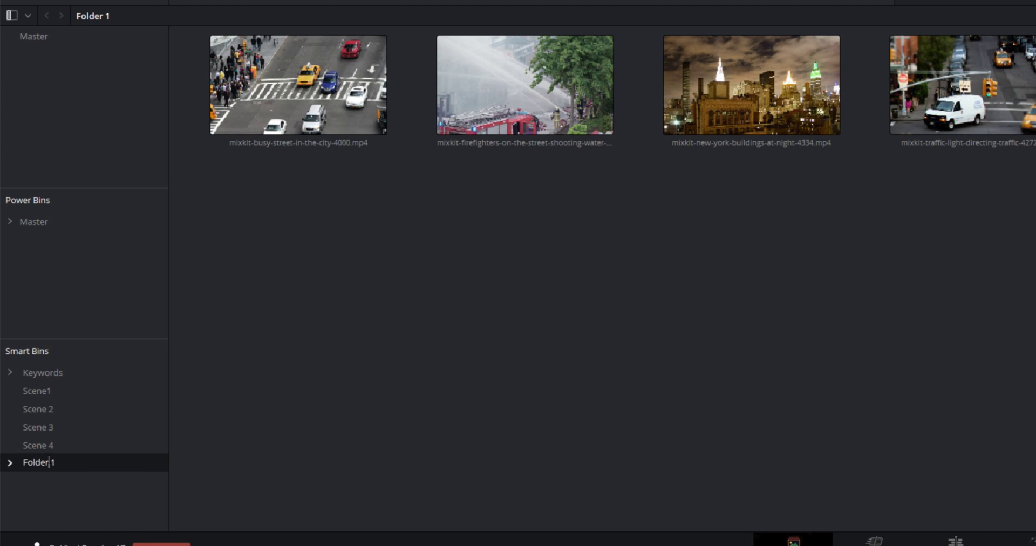
pyautogui.click(48, 464)
pyautogui.write('Scenes')
pyautogui.press('Return')
pyautogui.click(12, 463)
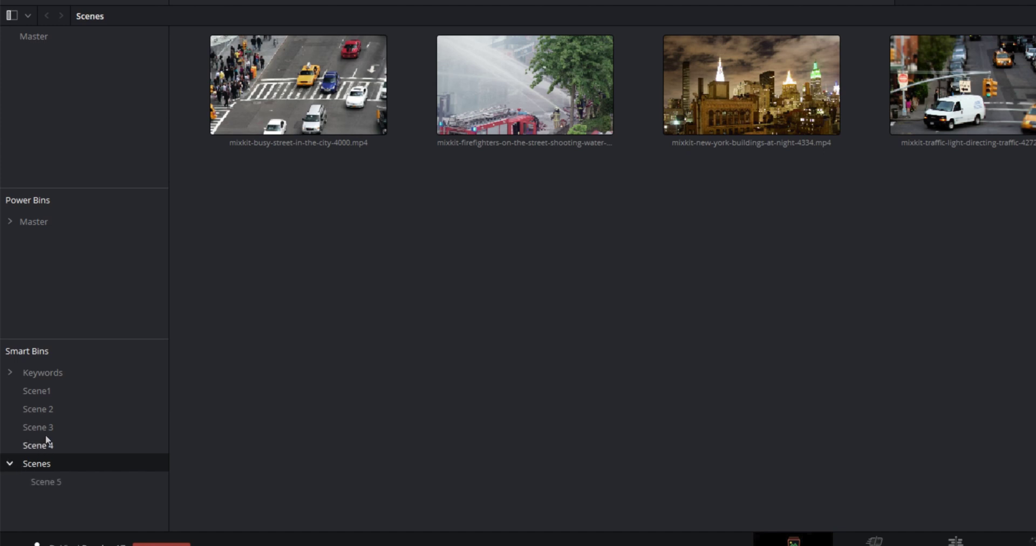
# - Move the Scene1, Scene 2, Scene 3 and Scene 4 smart bins into the Scenes folder
pyautogui.moveTo(47, 390); pyautogui.dragTo(50, 467)
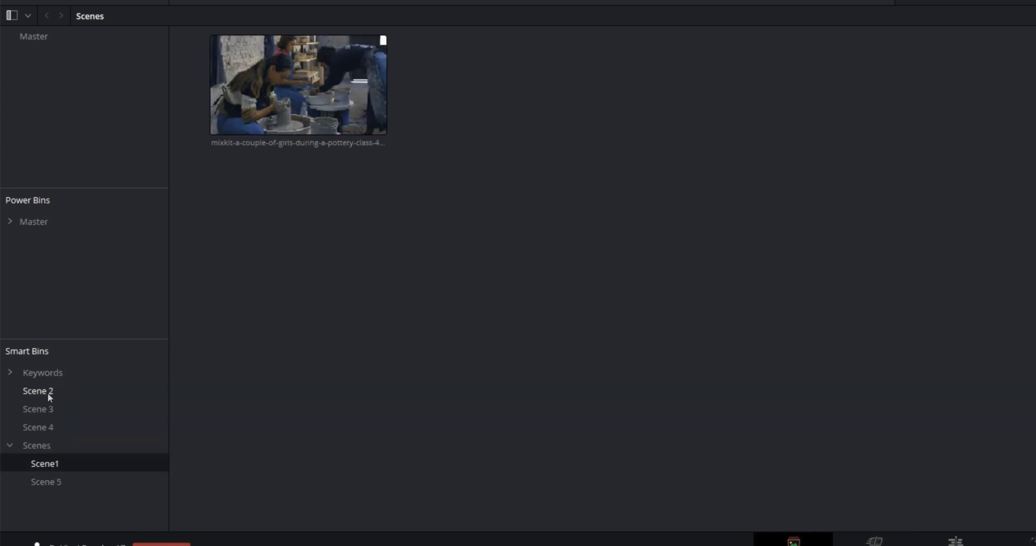
pyautogui.moveTo(47, 392); pyautogui.dragTo(50, 456)
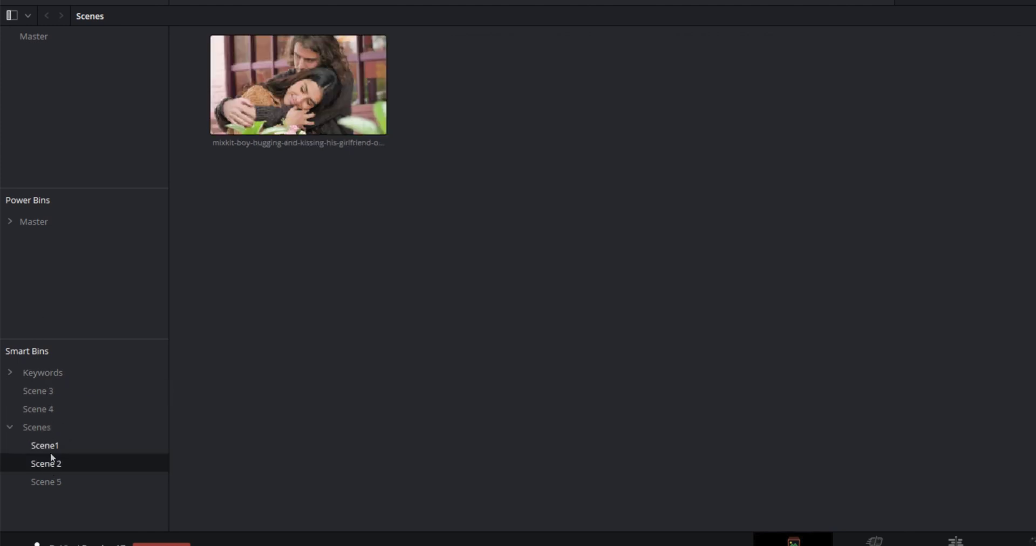
pyautogui.moveTo(46, 395); pyautogui.dragTo(47, 449)
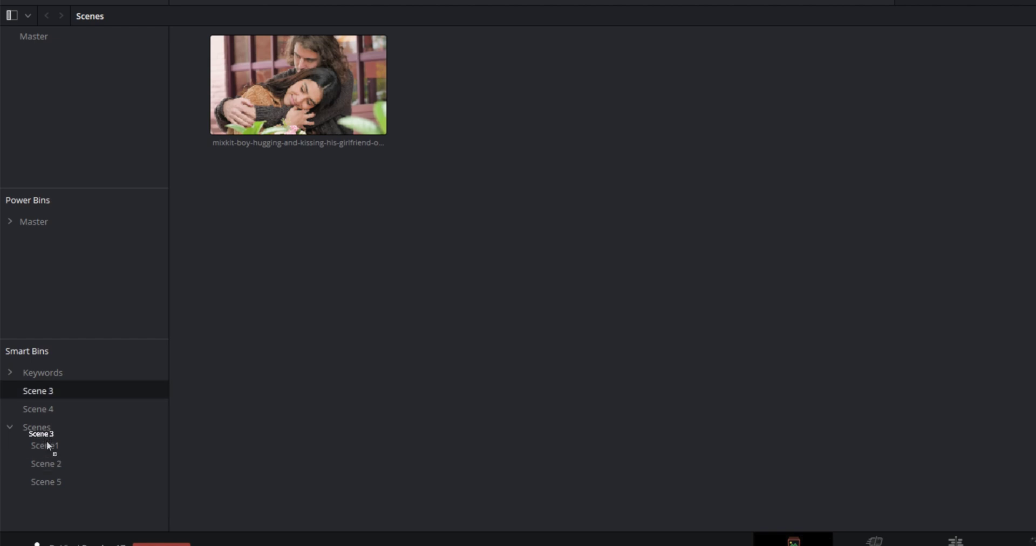
pyautogui.moveTo(56, 417)
pyautogui.mouseDown()
pyautogui.moveTo(77, 439)
pyautogui.moveTo(59, 433)
pyautogui.mouseUp()
pyautogui.moveTo(54, 398)
pyautogui.mouseDown()
pyautogui.moveTo(52, 424)
pyautogui.moveTo(52, 410)
pyautogui.mouseUp()
pyautogui.doubleClick(38, 391)
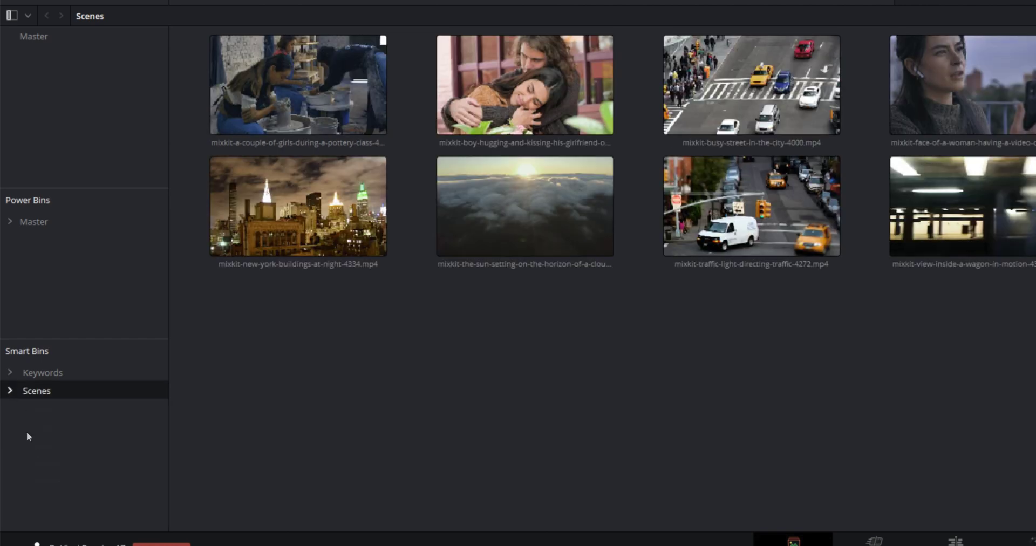
# - Add a new smart bin folder named Audio
pyautogui.rightClick(27, 433)
pyautogui.click(56, 444)
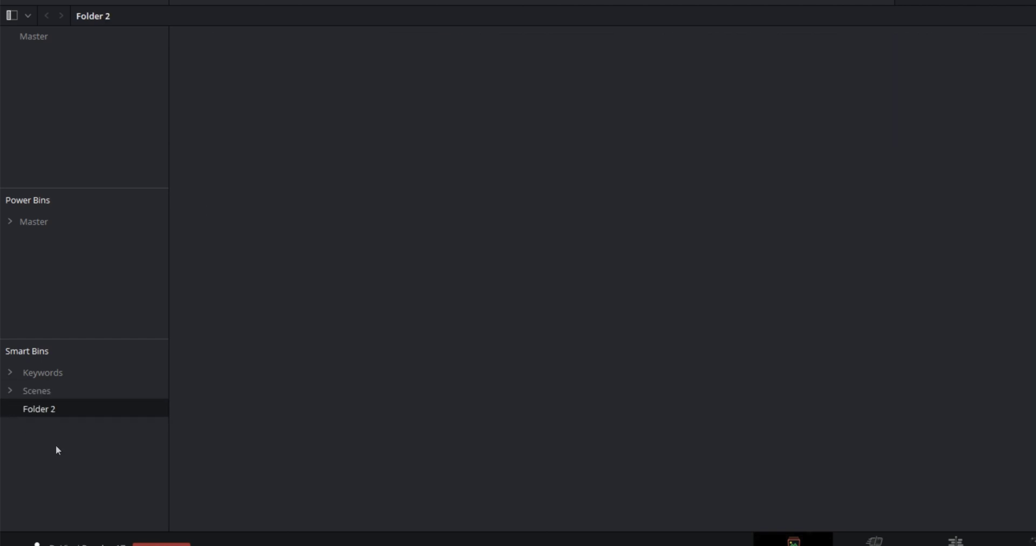
pyautogui.doubleClick(38, 409)
pyautogui.hotkey('ctrl', 'a')
pyautogui.write('Audio')
pyautogui.press('Return')
# - Start a new smart bin named Music
pyautogui.rightClick(57, 419)
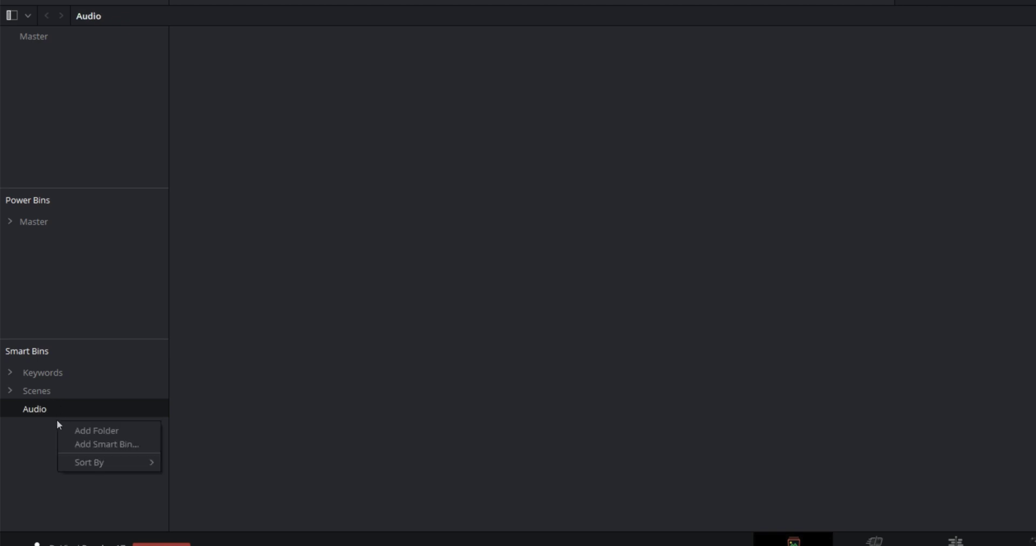
pyautogui.click(86, 448)
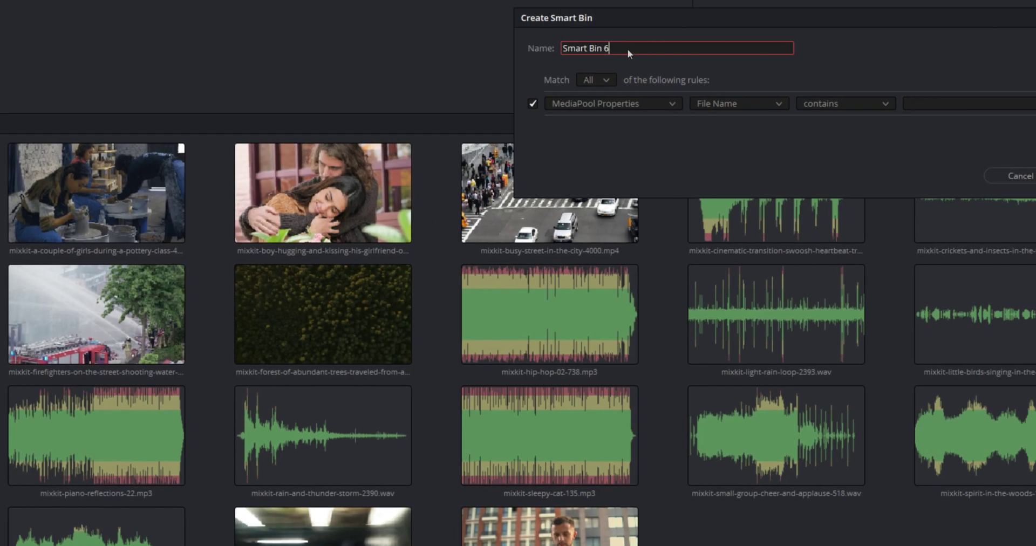
pyautogui.write('Music')
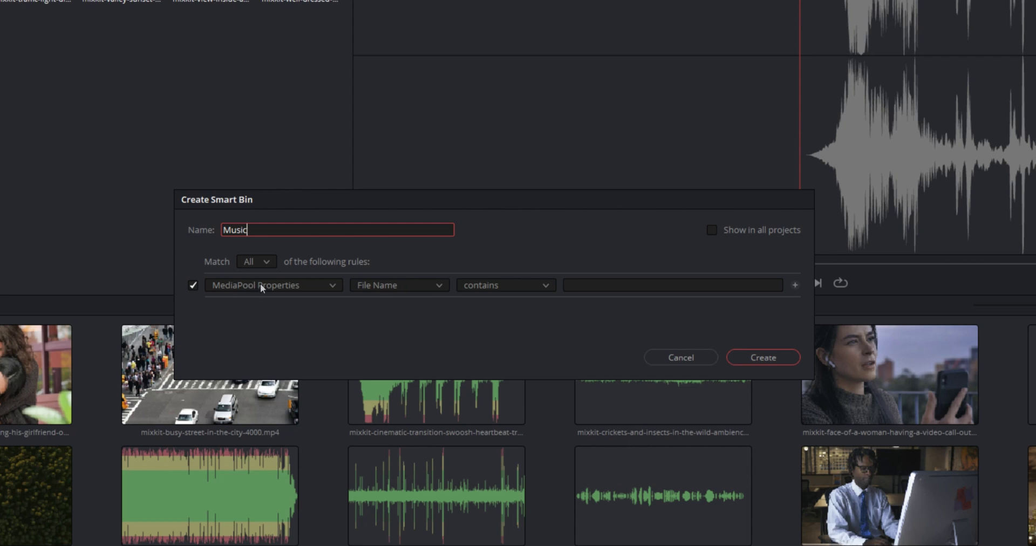
# - Set the rule to Metadata - Audio › Audio File Type contains Music and create the bin
pyautogui.click(329, 286)
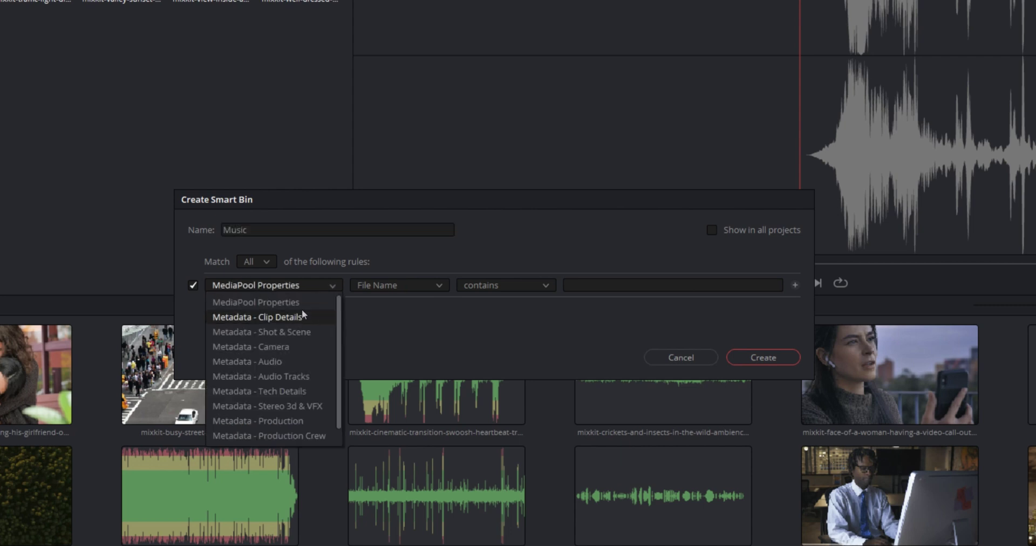
pyautogui.click(297, 377)
pyautogui.click(398, 285)
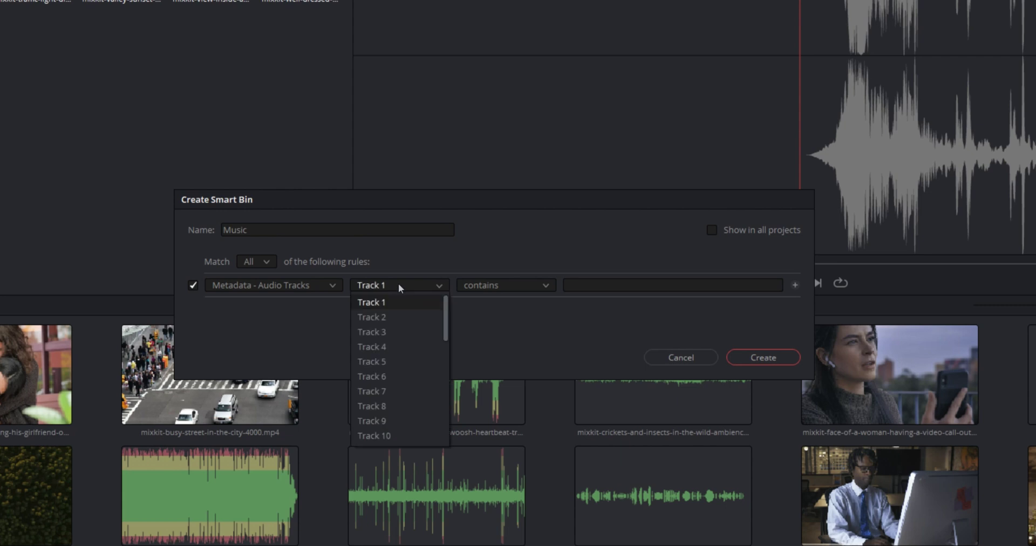
pyautogui.click(310, 282)
pyautogui.click(308, 285)
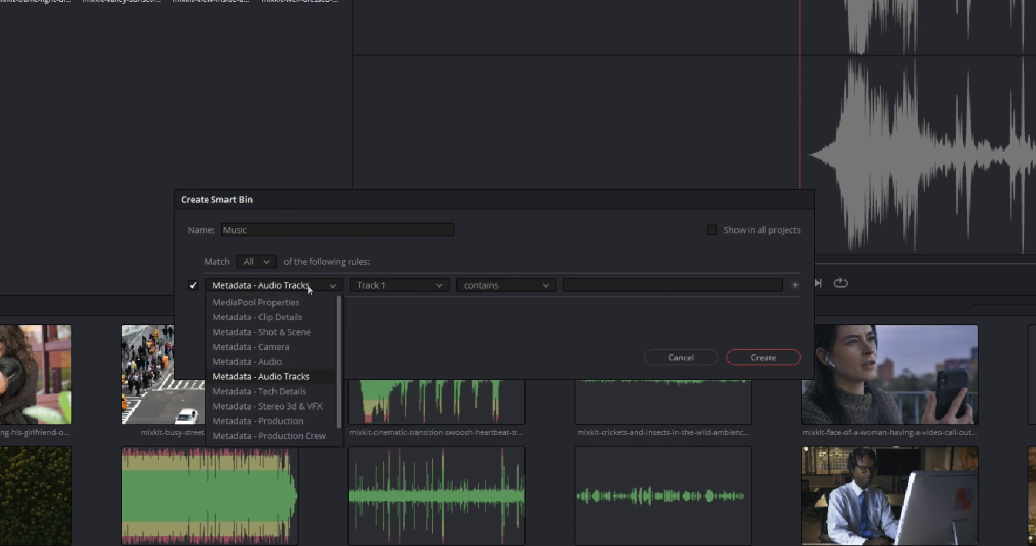
pyautogui.click(284, 370)
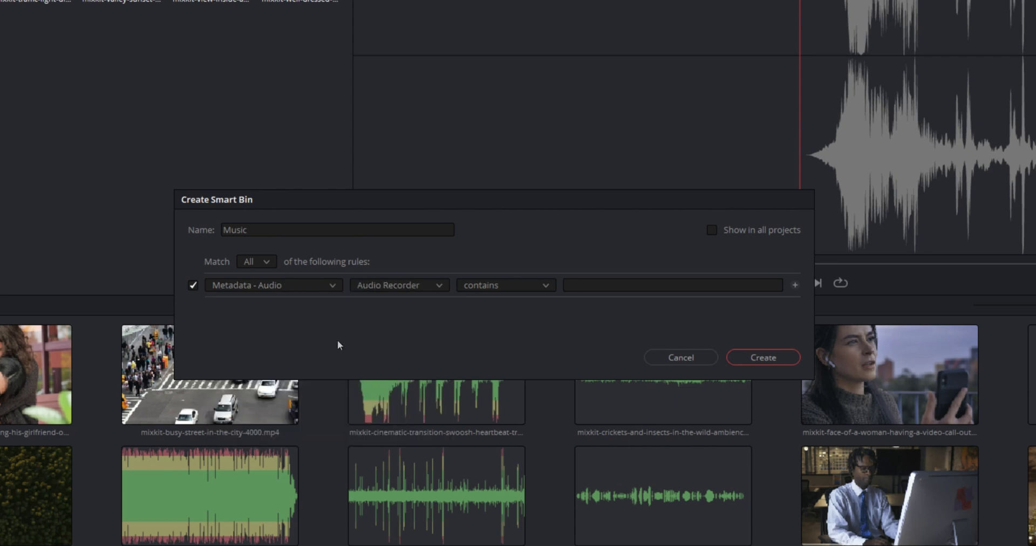
pyautogui.click(395, 286)
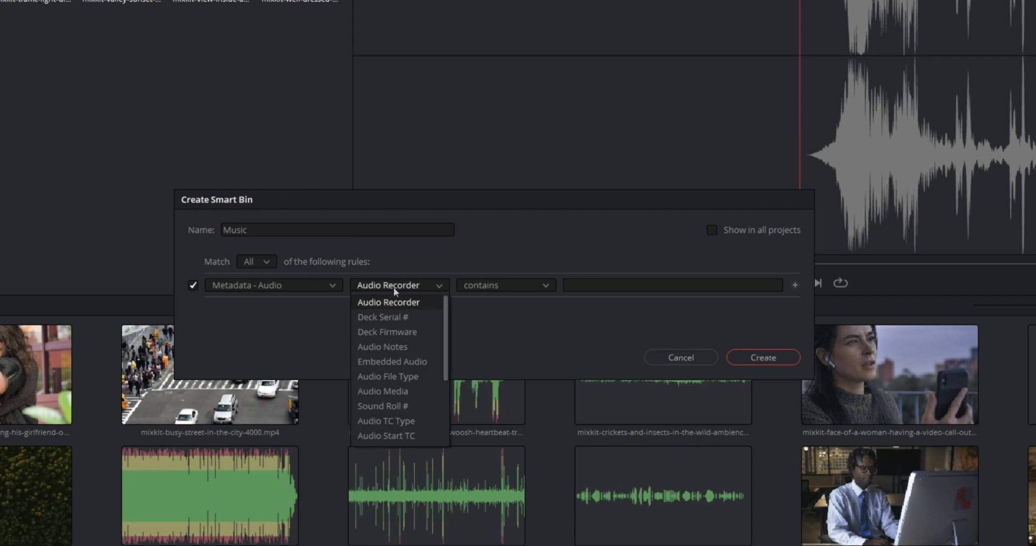
pyautogui.click(400, 376)
pyautogui.click(574, 289)
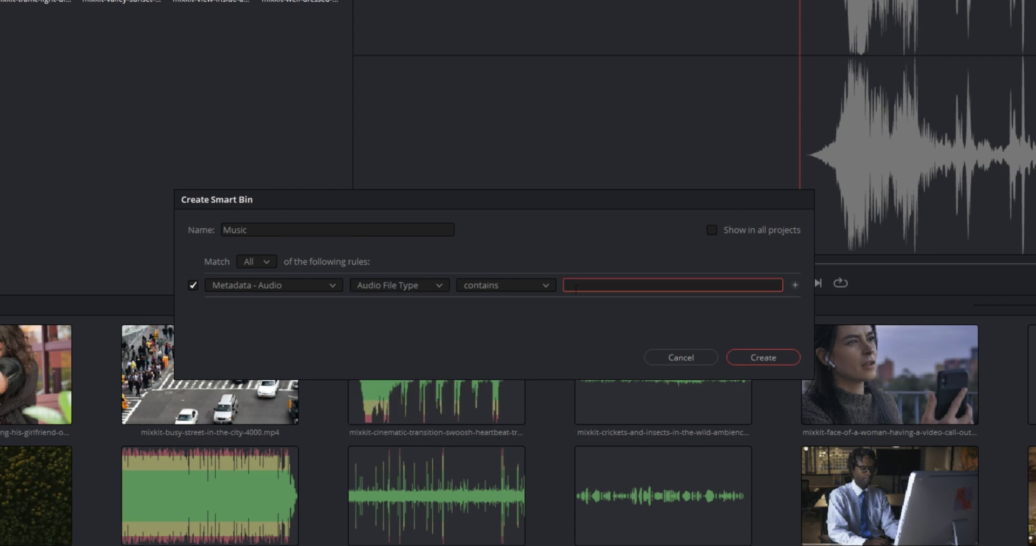
pyautogui.write('Music')
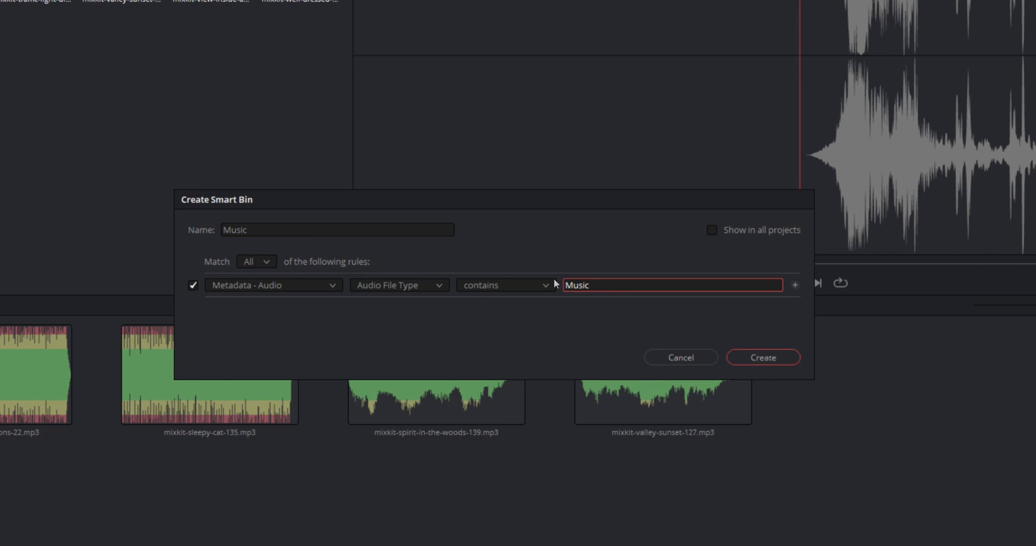
pyautogui.click(760, 358)
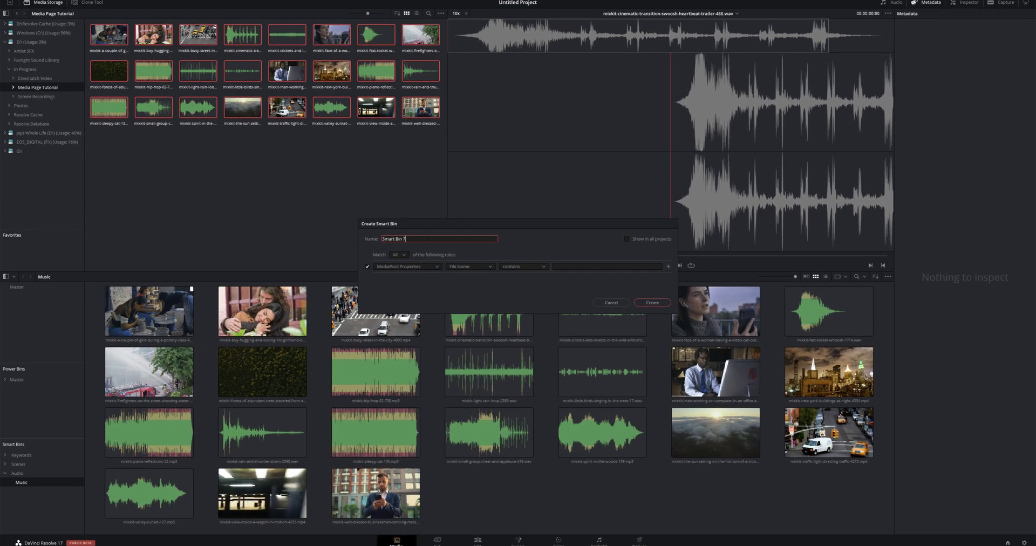
# - Create smart bin SFX with rule Metadata - Audio › Audio File Type contains sfx
pyautogui.moveTo(405, 238); pyautogui.dragTo(365, 242)
pyautogui.write('SFX')
pyautogui.click(431, 267)
pyautogui.click(397, 305)
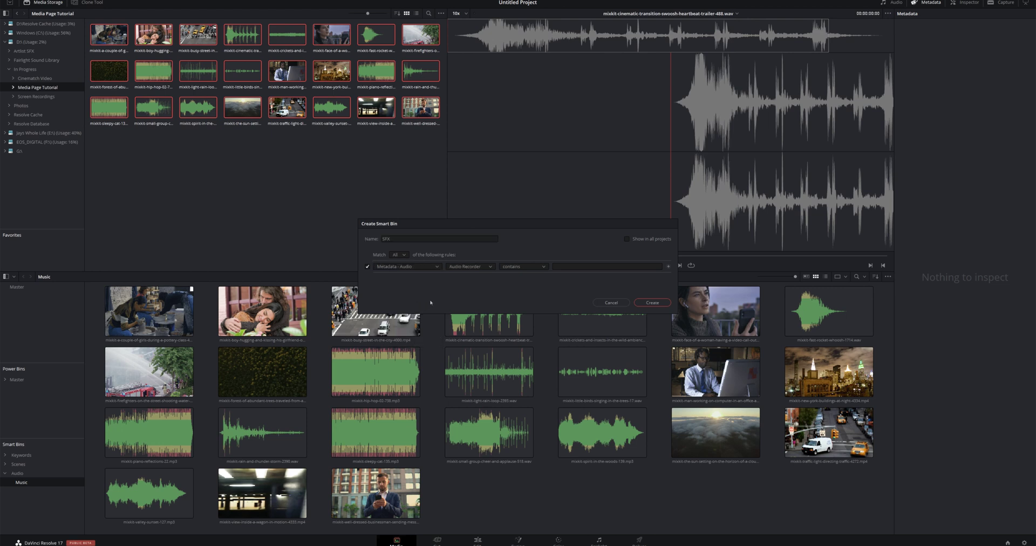
pyautogui.click(482, 268)
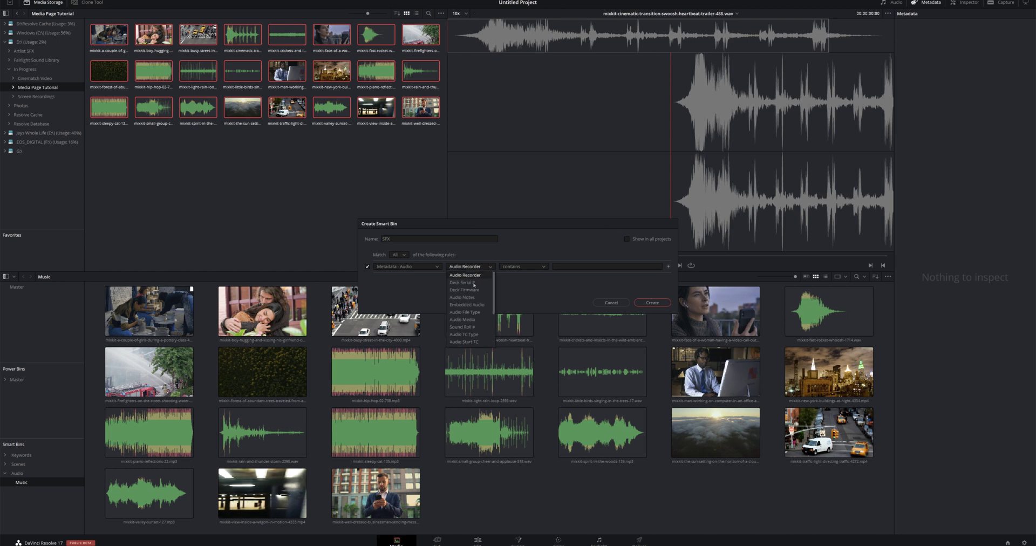
pyautogui.click(465, 312)
pyautogui.click(607, 267)
pyautogui.write('sfx')
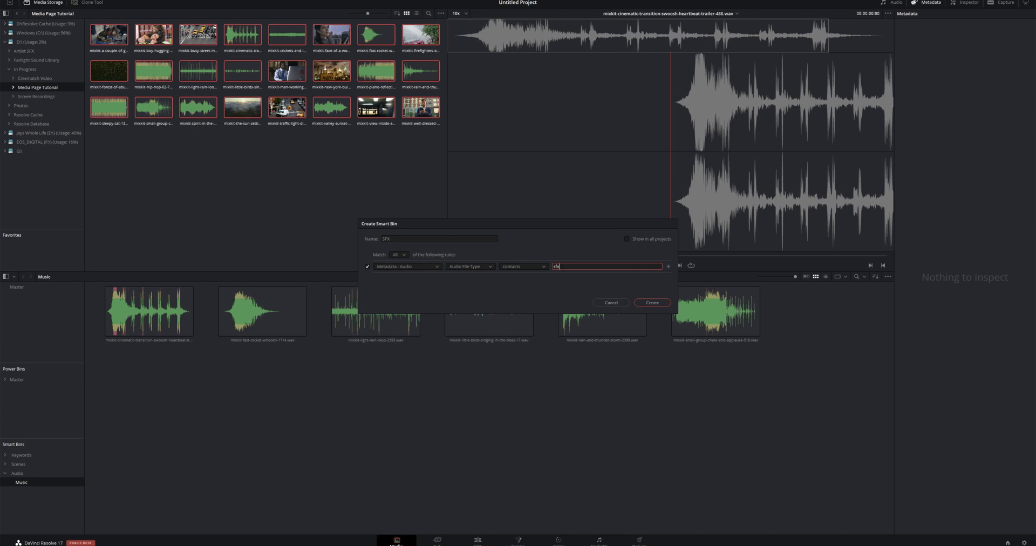
pyautogui.click(653, 302)
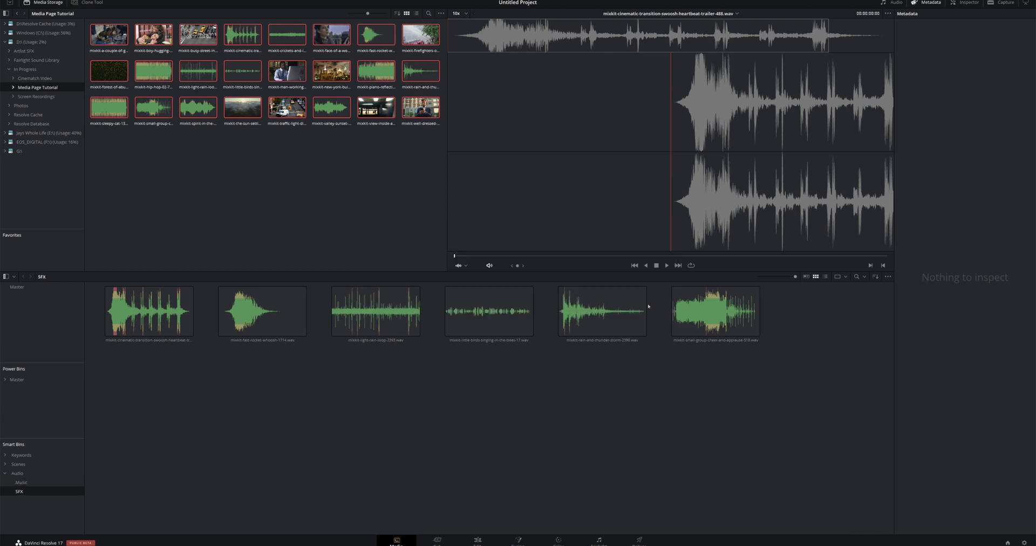
# - Collapse Audio, expand Scenes, and view Scene 1 through Scene 5 and the Audio bin
pyautogui.click(5, 474)
pyautogui.click(5, 464)
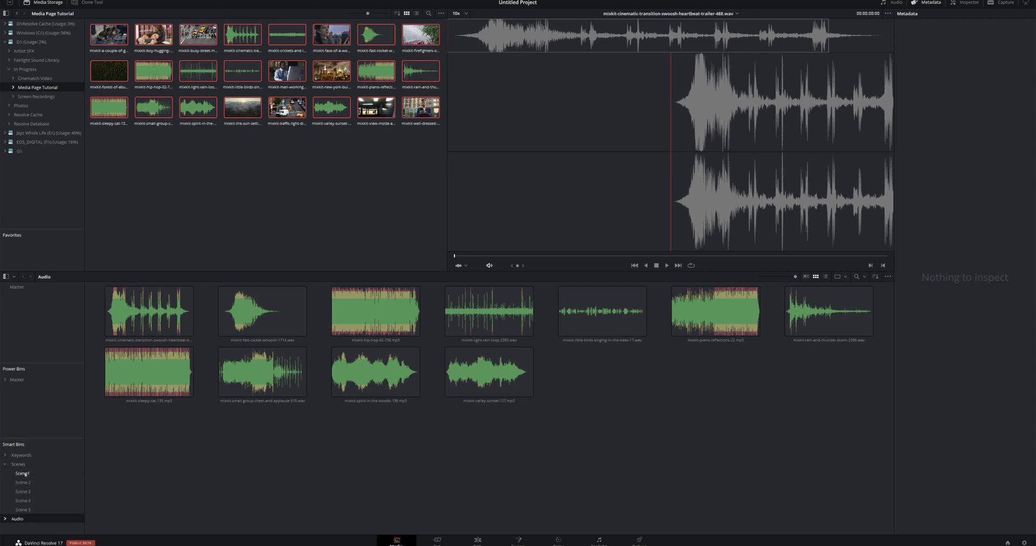
pyautogui.click(25, 474)
pyautogui.click(25, 482)
pyautogui.click(26, 492)
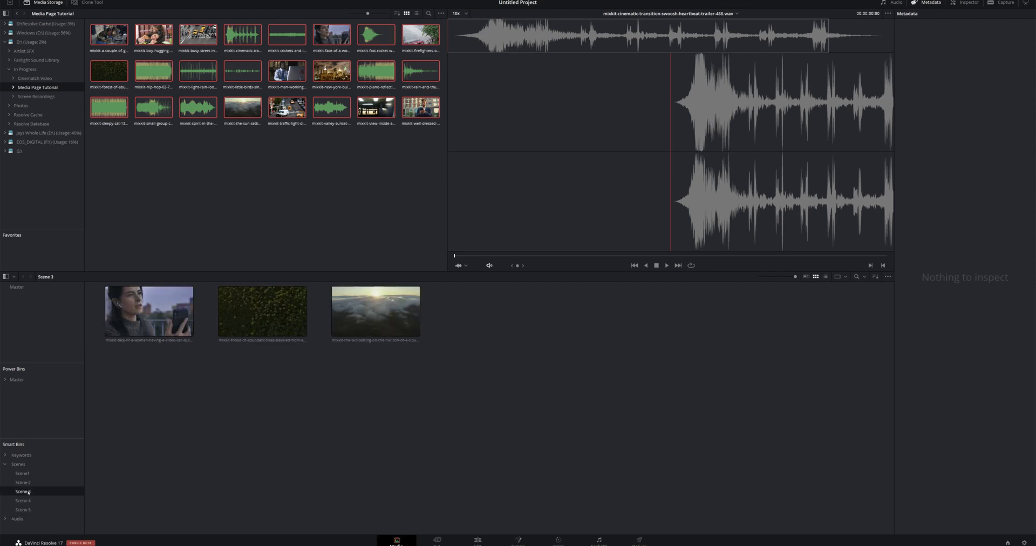
pyautogui.click(27, 501)
pyautogui.click(24, 510)
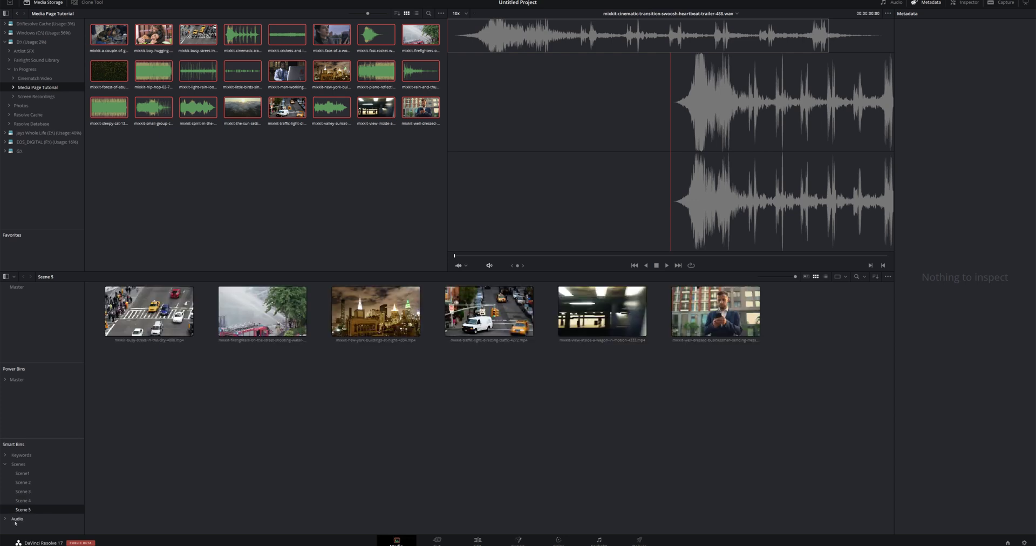
pyautogui.click(16, 519)
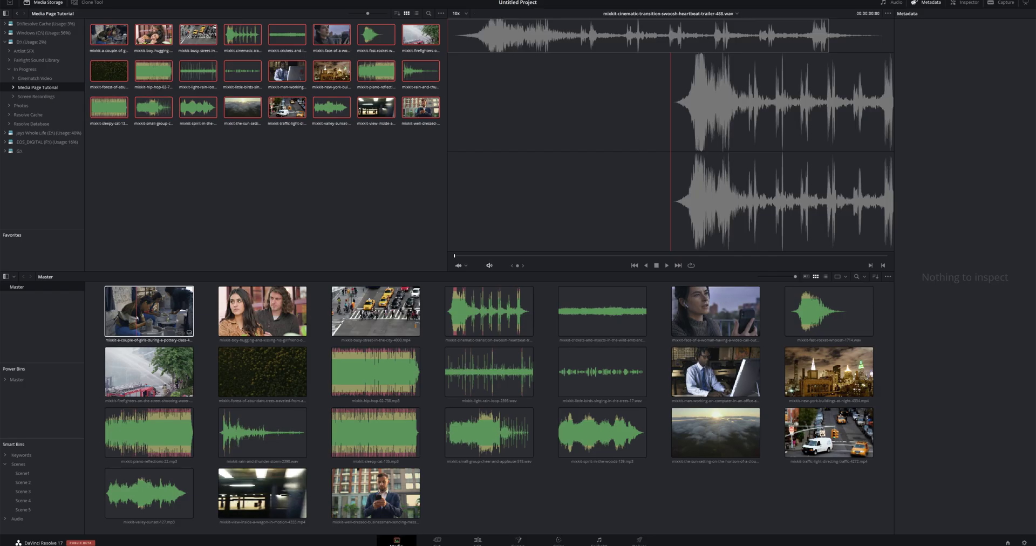
# - Select the eleven video clips, from pottery class to businessman, and bring up their context menu
pyautogui.click(137, 318)
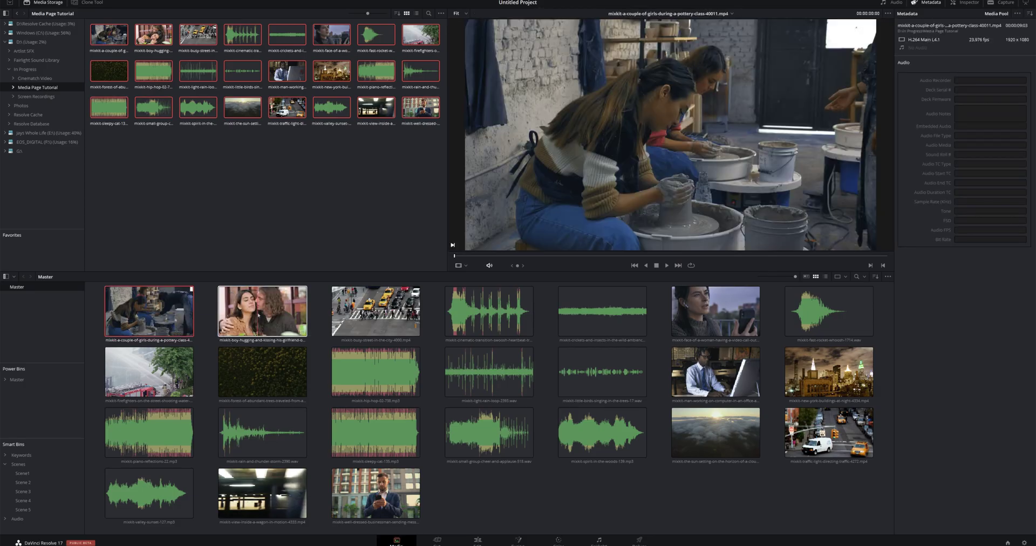
pyautogui.keyDown('ctrl'); pyautogui.click(260, 318); pyautogui.keyUp('ctrl')
pyautogui.keyDown('ctrl'); pyautogui.click(375, 311); pyautogui.keyUp('ctrl')
pyautogui.keyDown('ctrl'); pyautogui.click(705, 312); pyautogui.keyUp('ctrl')
pyautogui.keyDown('ctrl'); pyautogui.click(829, 373); pyautogui.keyUp('ctrl')
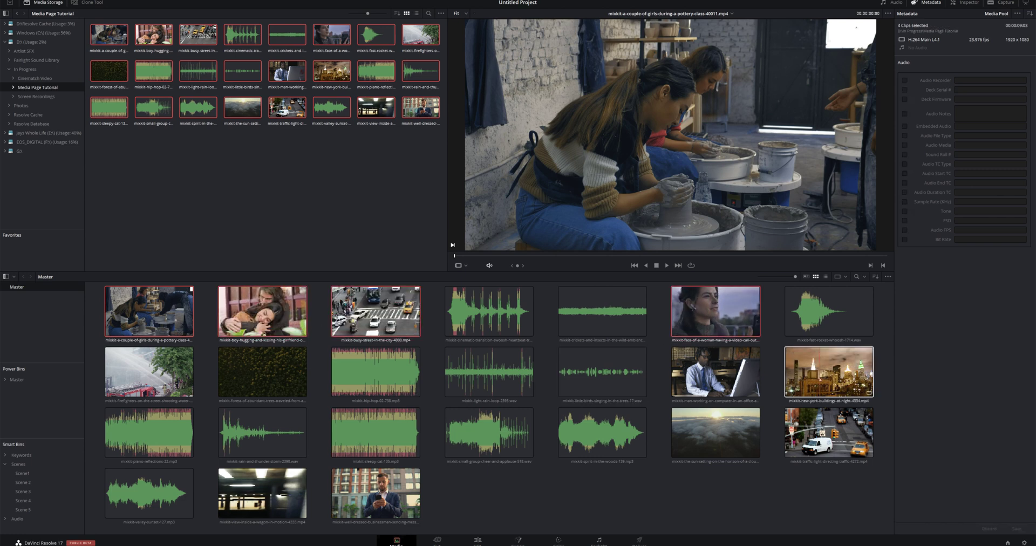
pyautogui.keyDown('ctrl'); pyautogui.click(715, 373); pyautogui.keyUp('ctrl')
pyautogui.keyDown('ctrl'); pyautogui.click(161, 372); pyautogui.keyUp('ctrl')
pyautogui.keyDown('ctrl'); pyautogui.click(716, 432); pyautogui.keyUp('ctrl')
pyautogui.keyDown('ctrl'); pyautogui.click(829, 431); pyautogui.keyUp('ctrl')
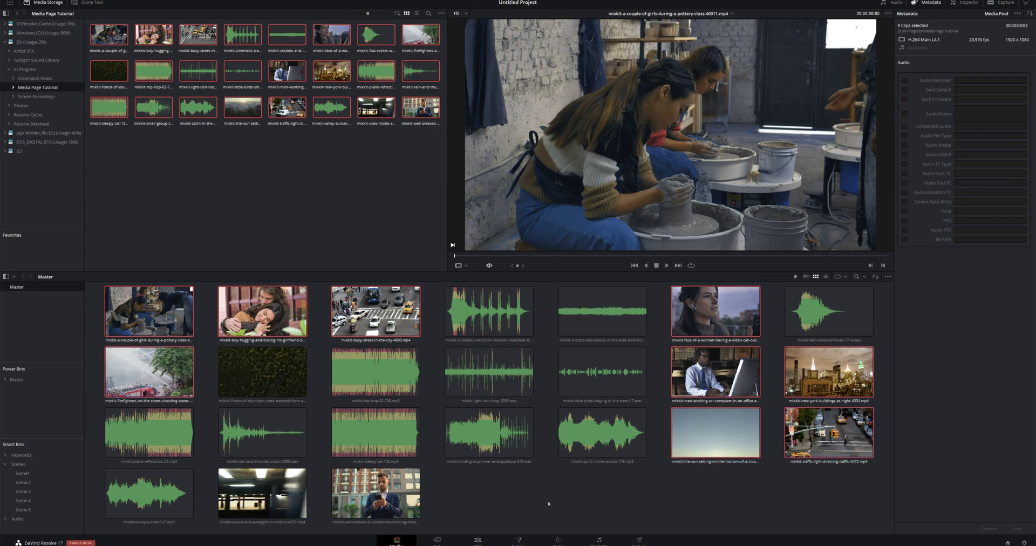
pyautogui.keyDown('ctrl'); pyautogui.click(376, 492); pyautogui.keyUp('ctrl')
pyautogui.keyDown('ctrl'); pyautogui.click(263, 492); pyautogui.keyUp('ctrl')
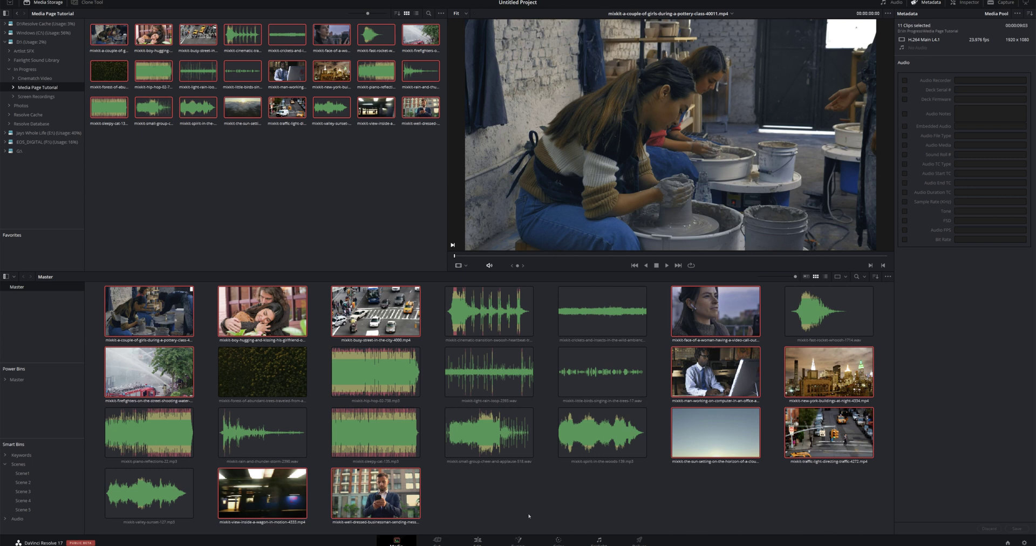
pyautogui.rightClick(160, 318)
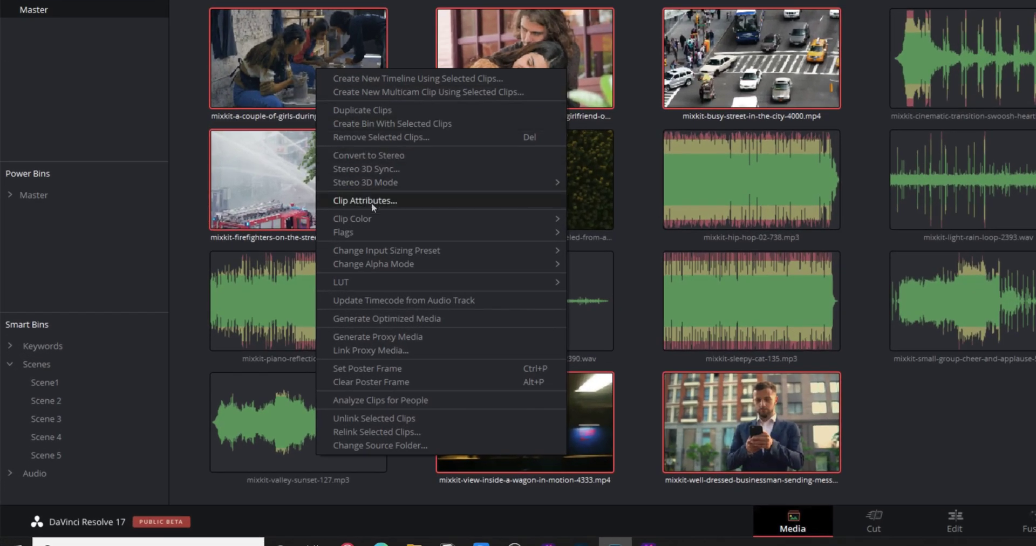
# - In Clip Attributes, enter the clip name pattern %Keywords scene %Scene take %Take
pyautogui.click(193, 361)
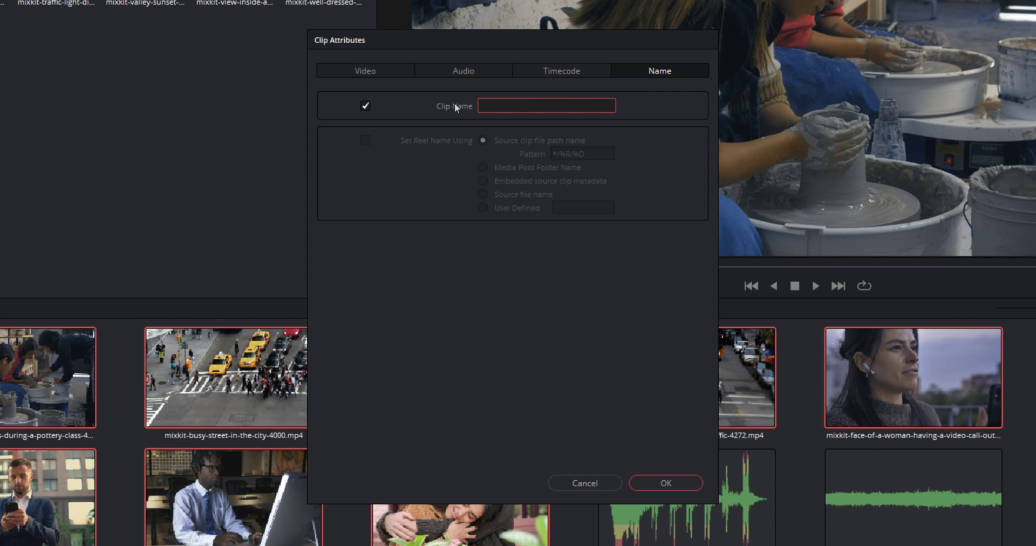
pyautogui.write('%')
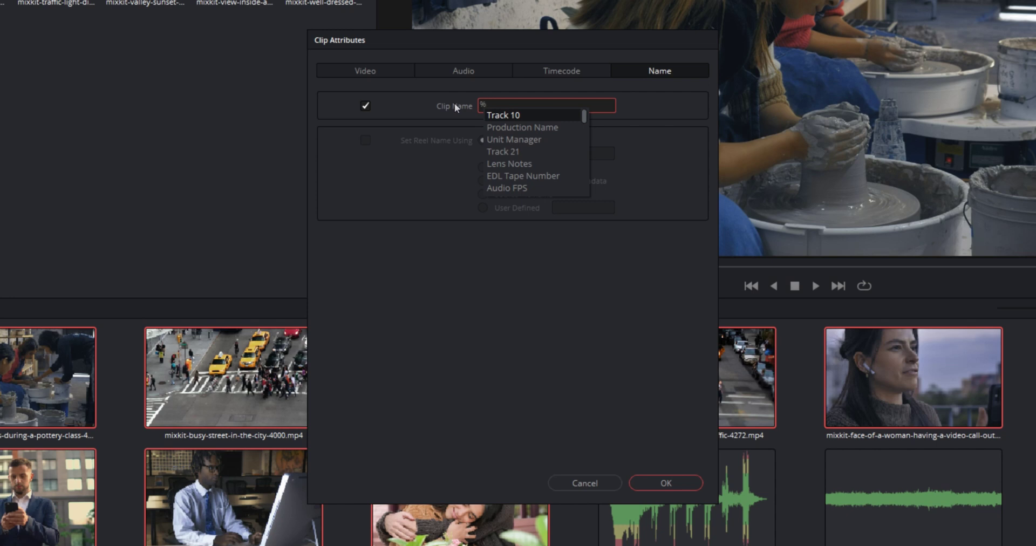
pyautogui.write('key')
pyautogui.click(513, 127)
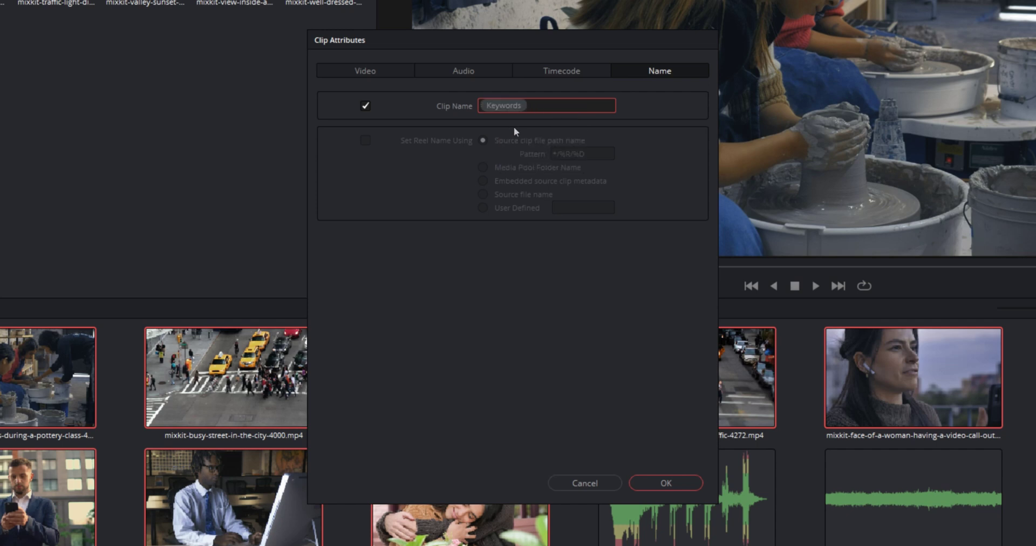
pyautogui.write('scene %')
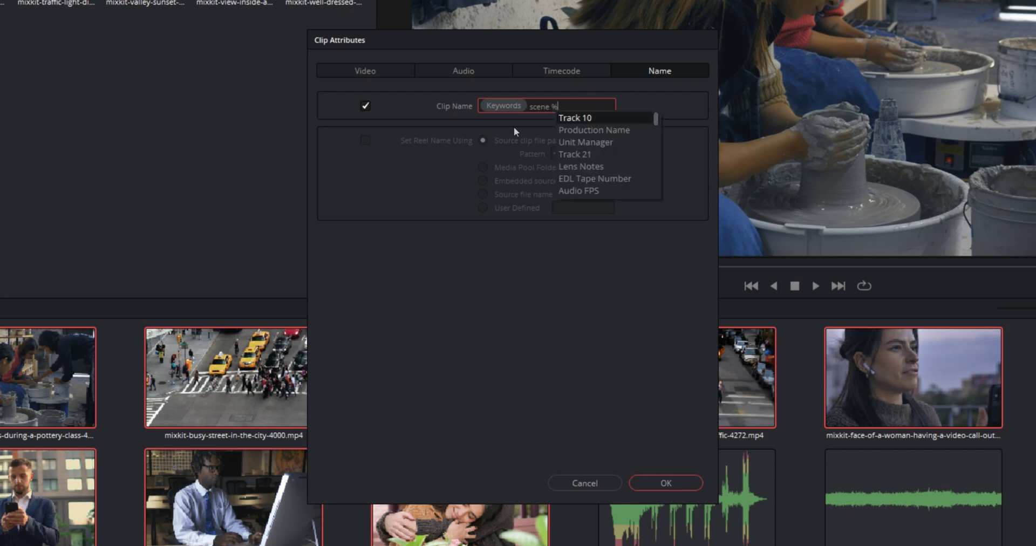
pyautogui.write('sce')
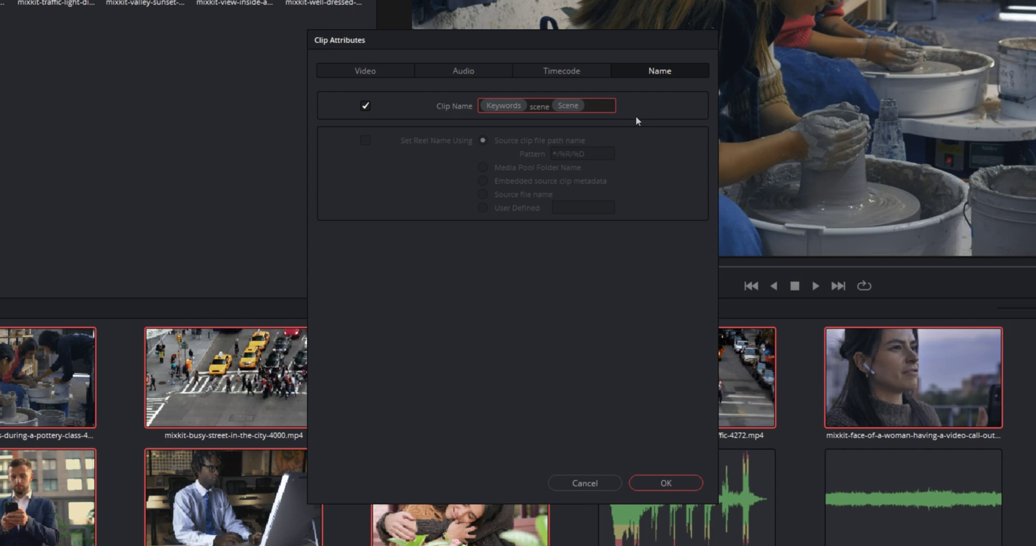
pyautogui.write('take %')
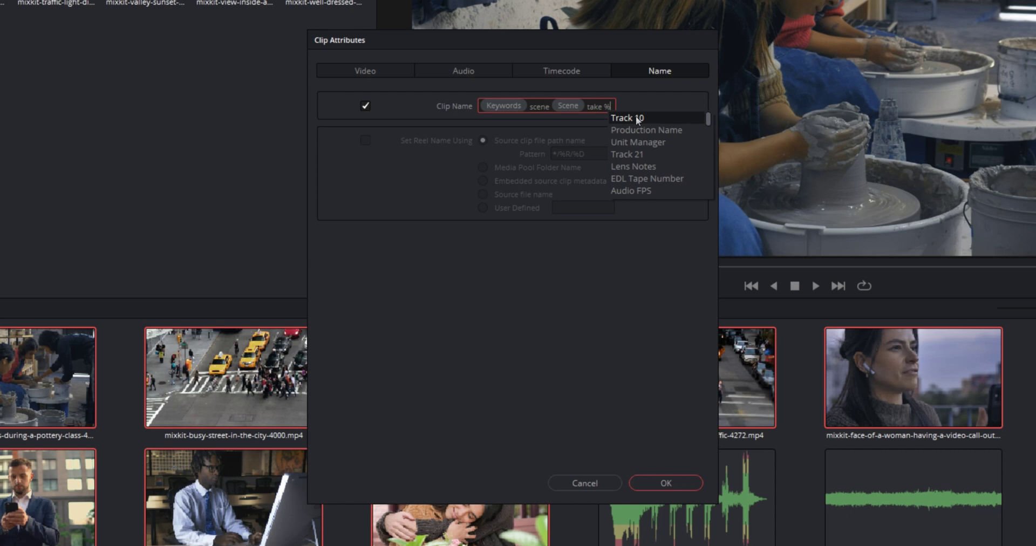
pyautogui.write('take')
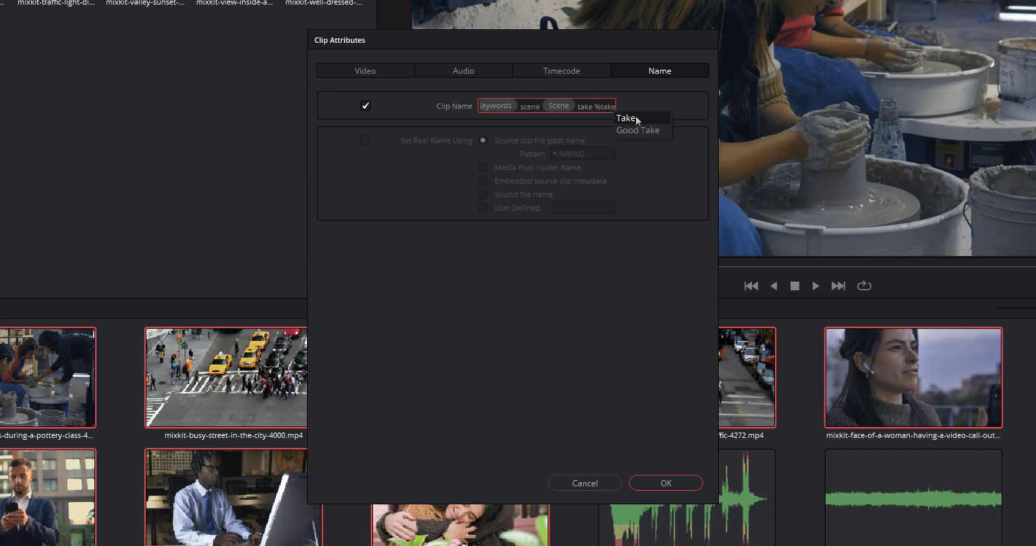
pyautogui.click(636, 116)
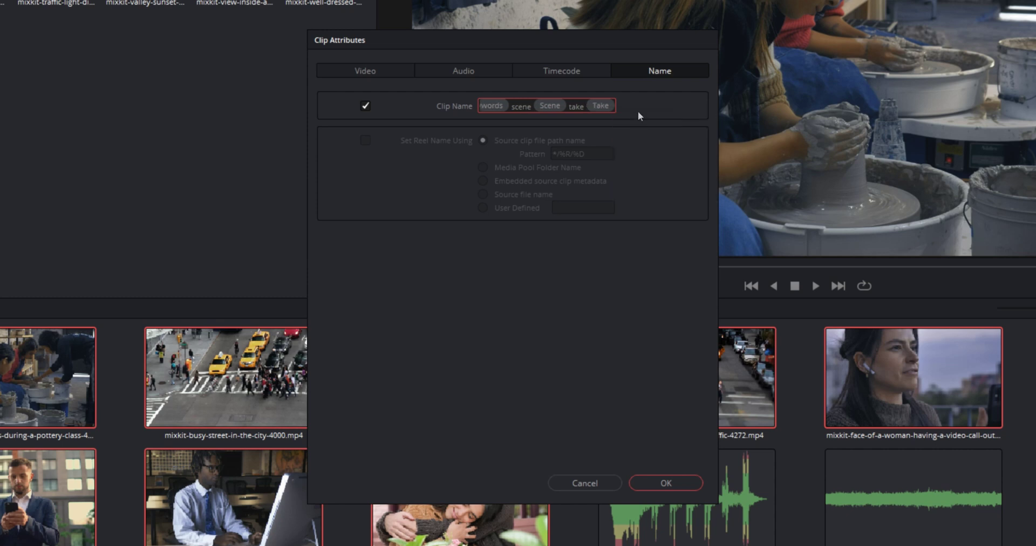
# - Apply the keyword-scene-take name pattern, renaming the clips to names like 'City scene 5 take 1'
pyautogui.click(666, 483)
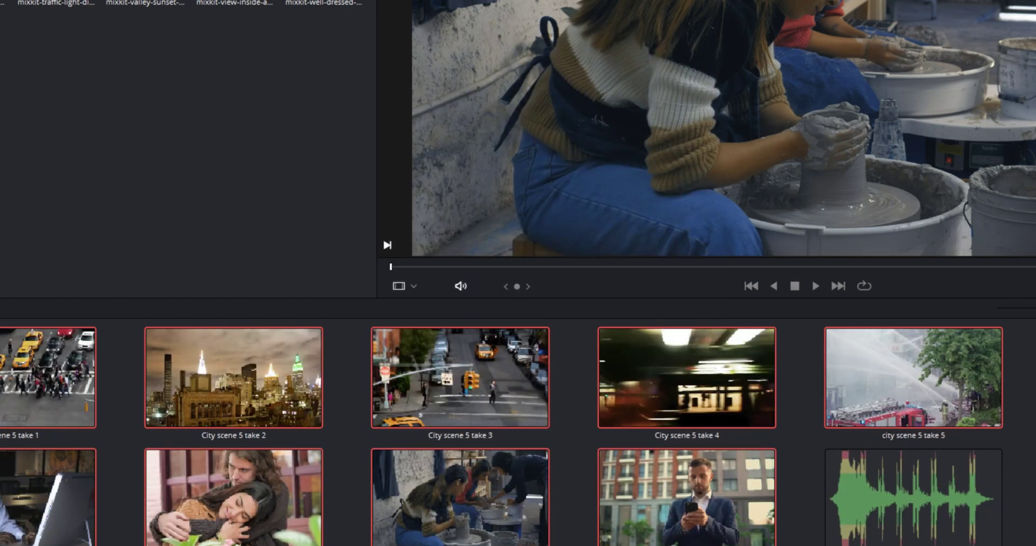